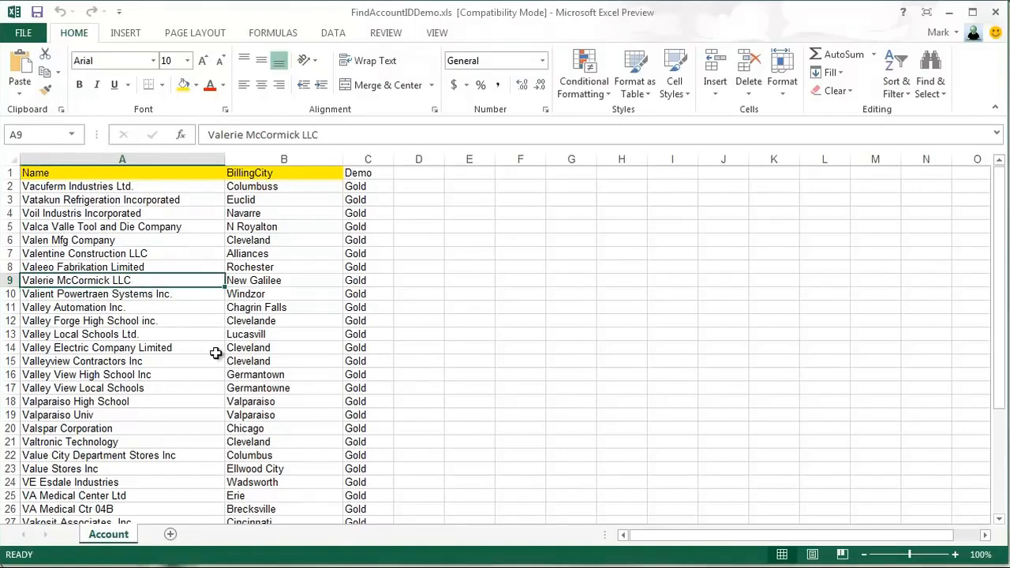
Review the account names, billing cities and Demo values in the Account worksheet, including the similarly named Valley and Valparaiso rows.
scroll(212, 359, down, 4)
scroll(212, 363, up, 2)
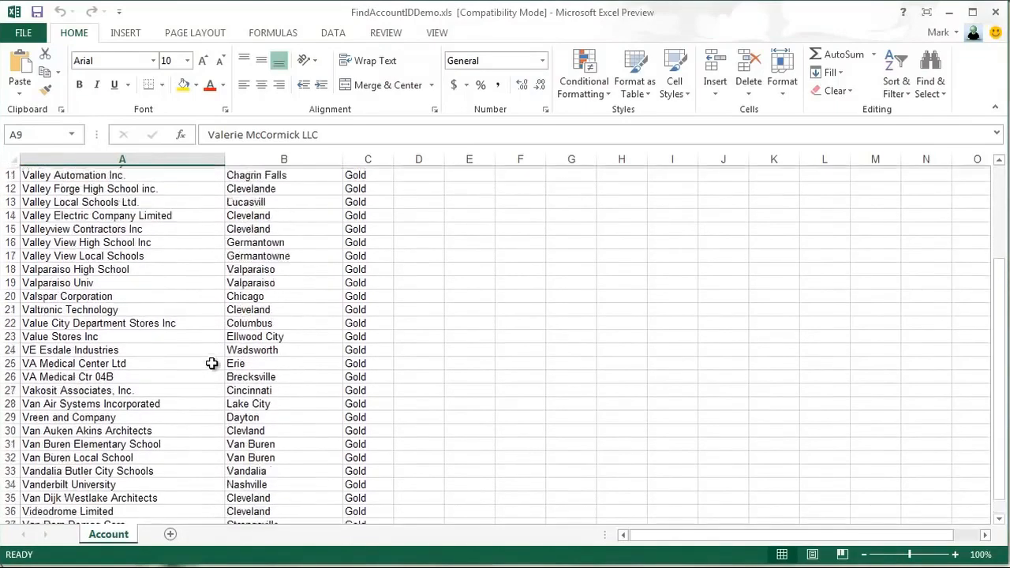
scroll(210, 361, down, 8)
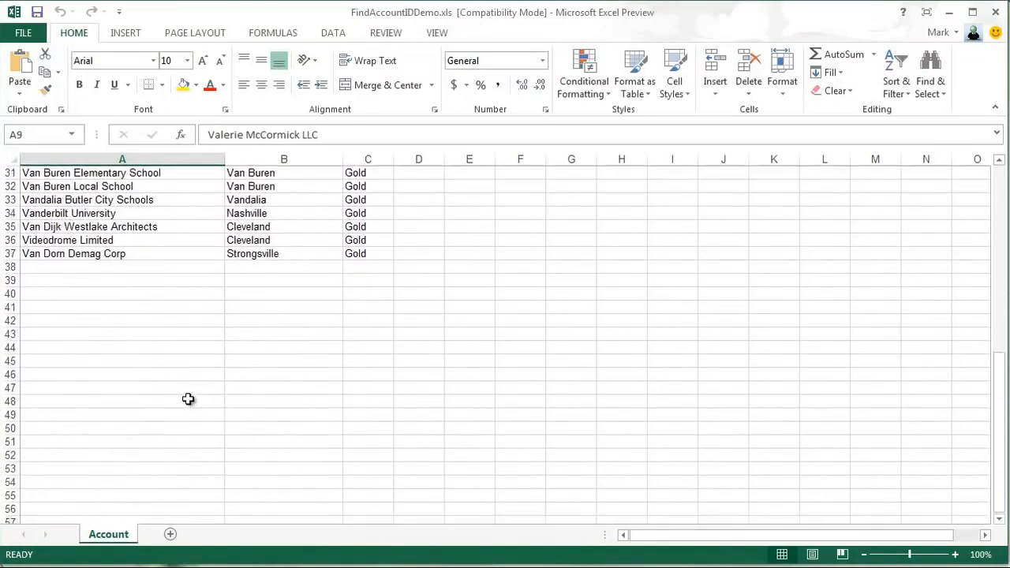
drag(380, 259, 7, 127)
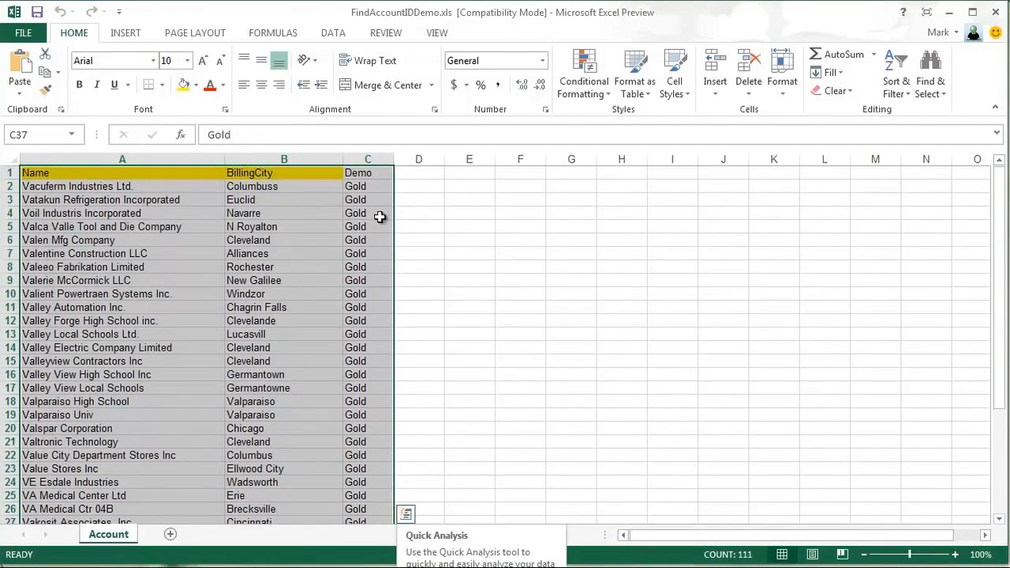
click(377, 227)
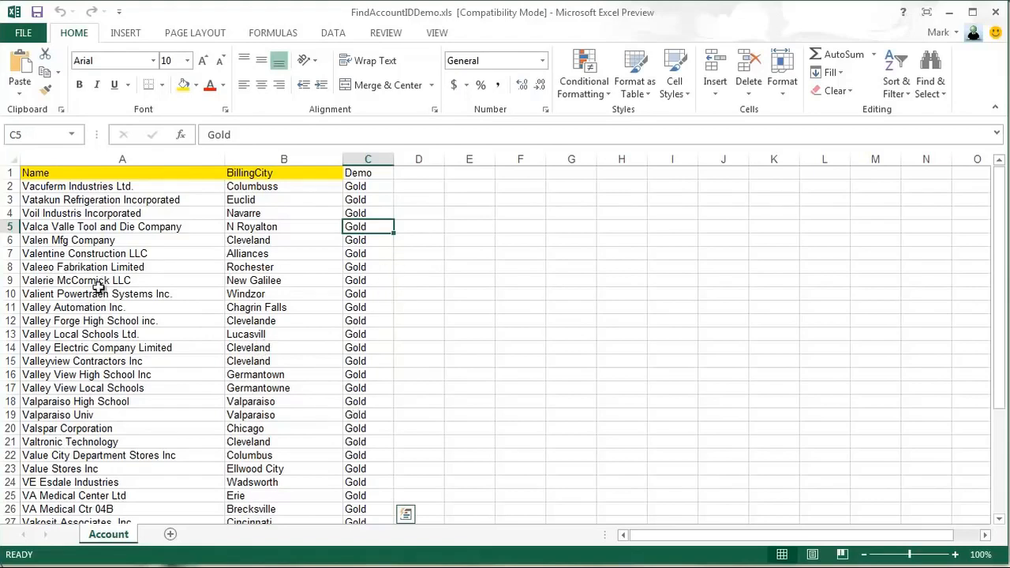
scroll(127, 353, down, 4)
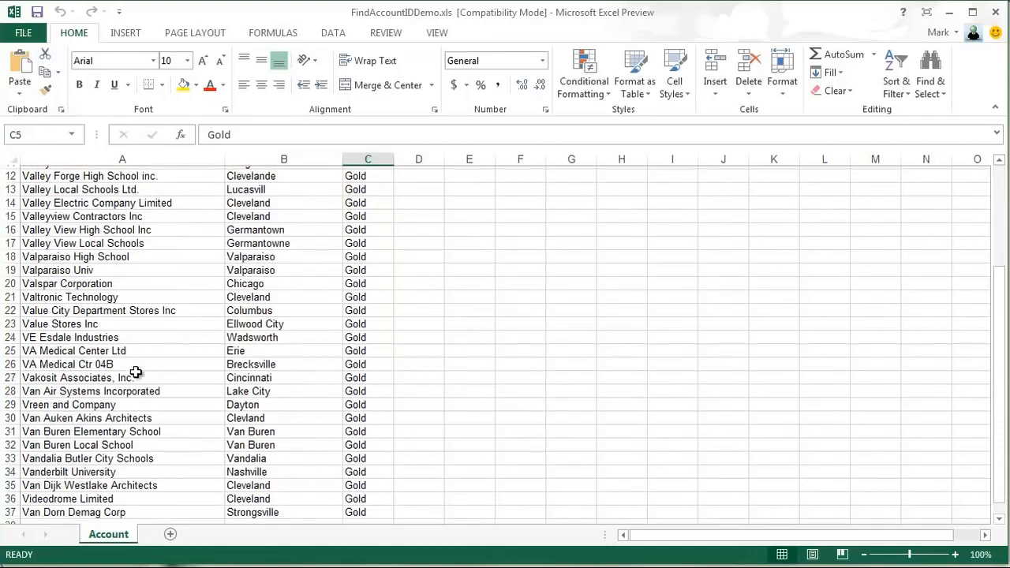
scroll(168, 388, up, 2)
scroll(165, 387, up, 1)
scroll(150, 403, down, 1)
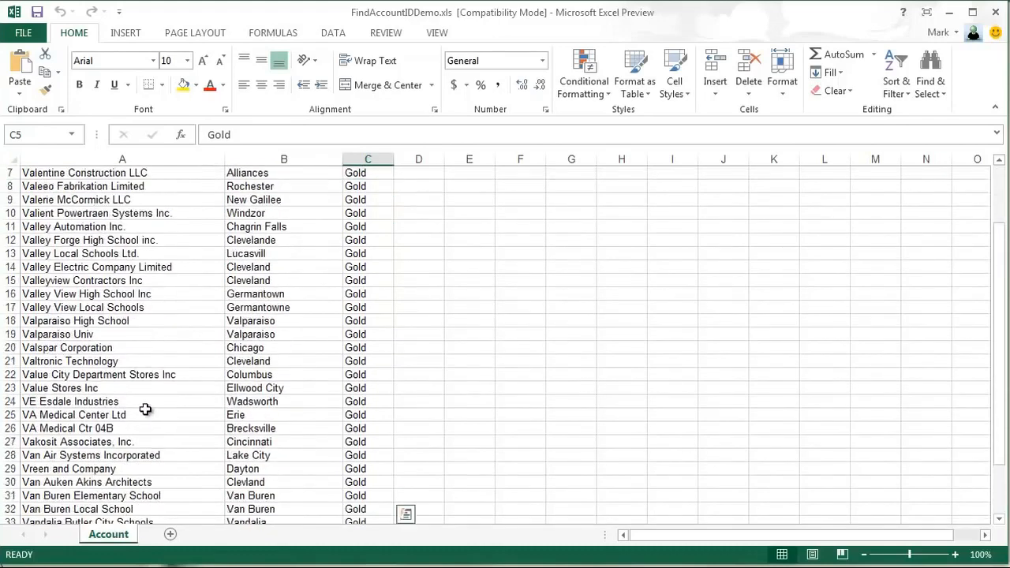
drag(159, 420, 144, 136)
click(134, 212)
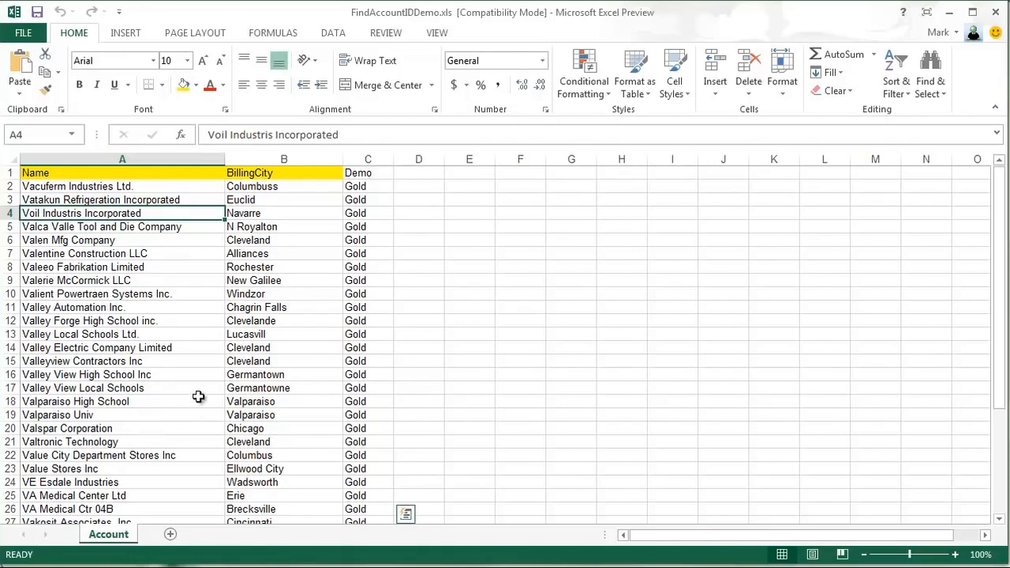
drag(126, 335, 363, 415)
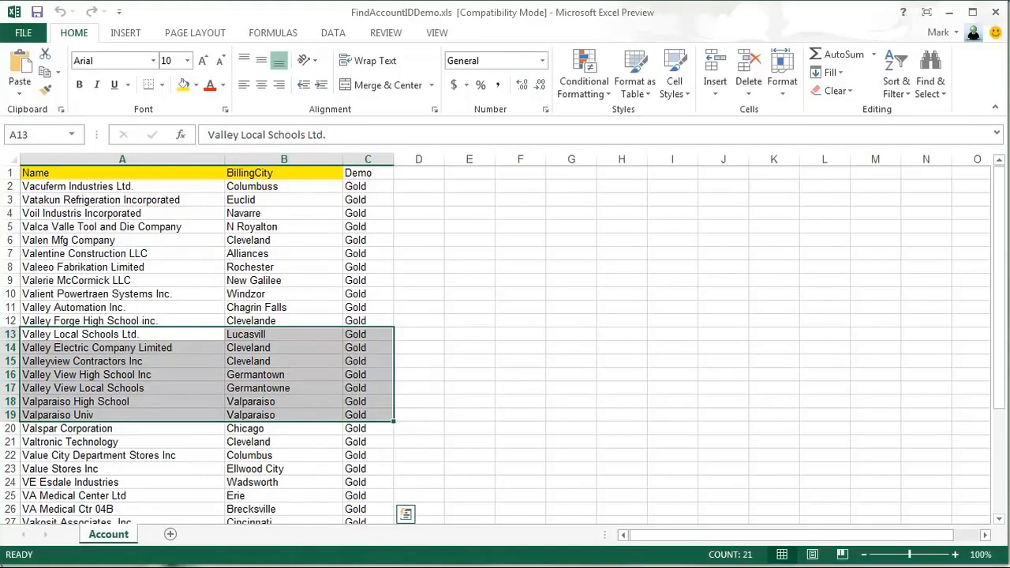
click(351, 430)
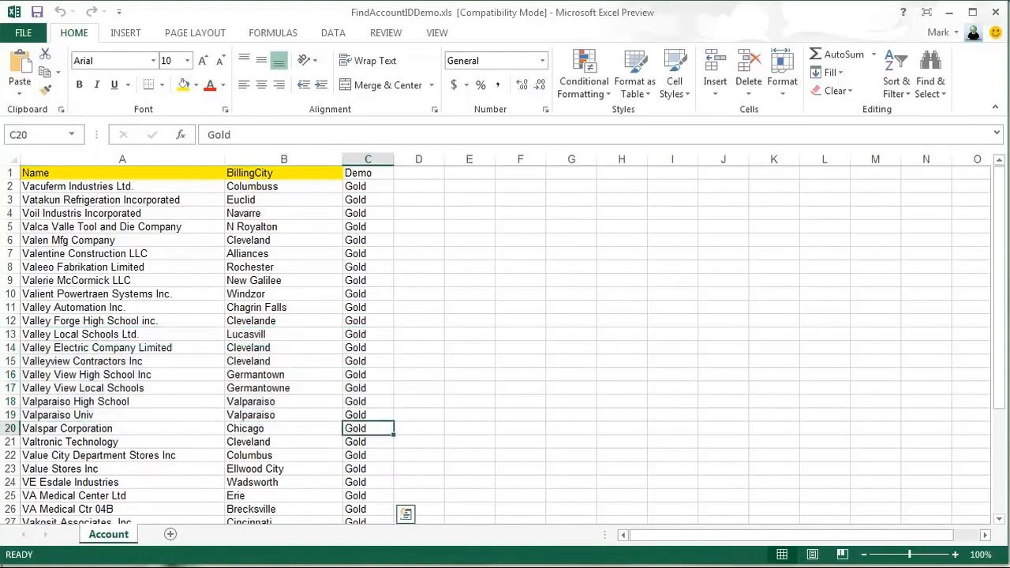
Switch to DemandTools and open the Find/Report ID's module.
mouse_move(574, 567)
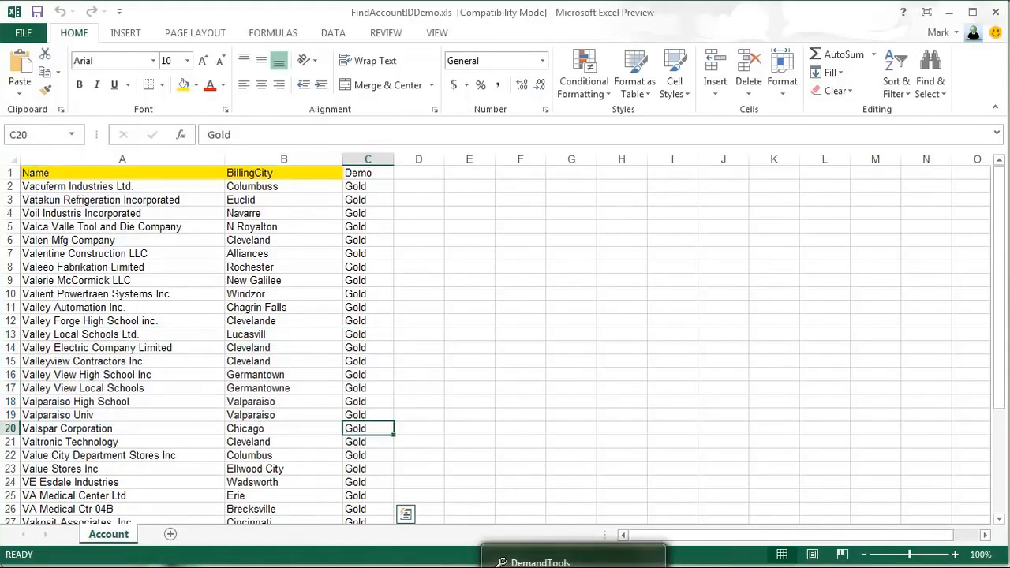
click(574, 562)
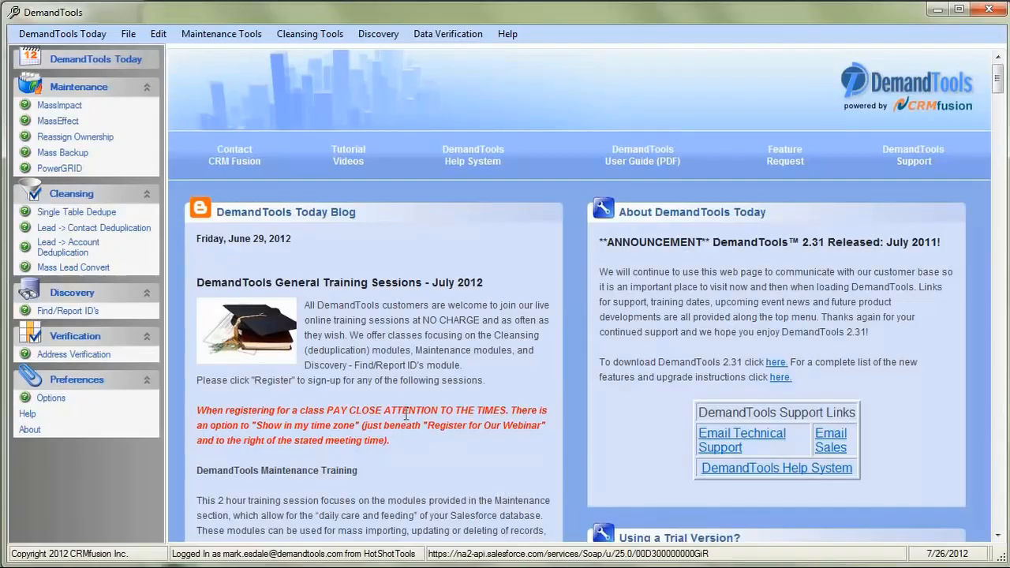
click(71, 312)
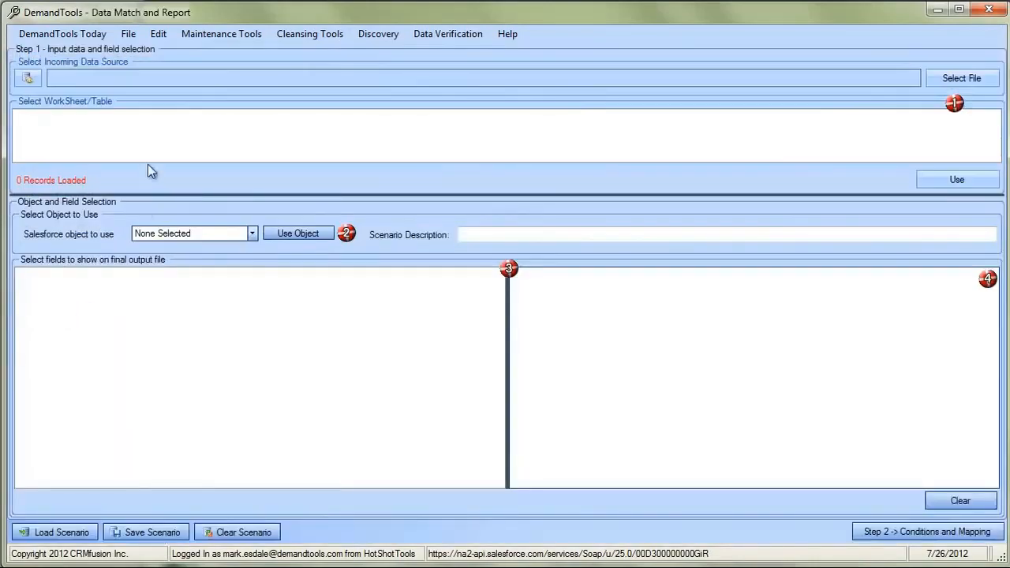
Load FindAccountIDDemo.xls from the DT Demo folder as the incoming data source and select its Account worksheet.
click(948, 82)
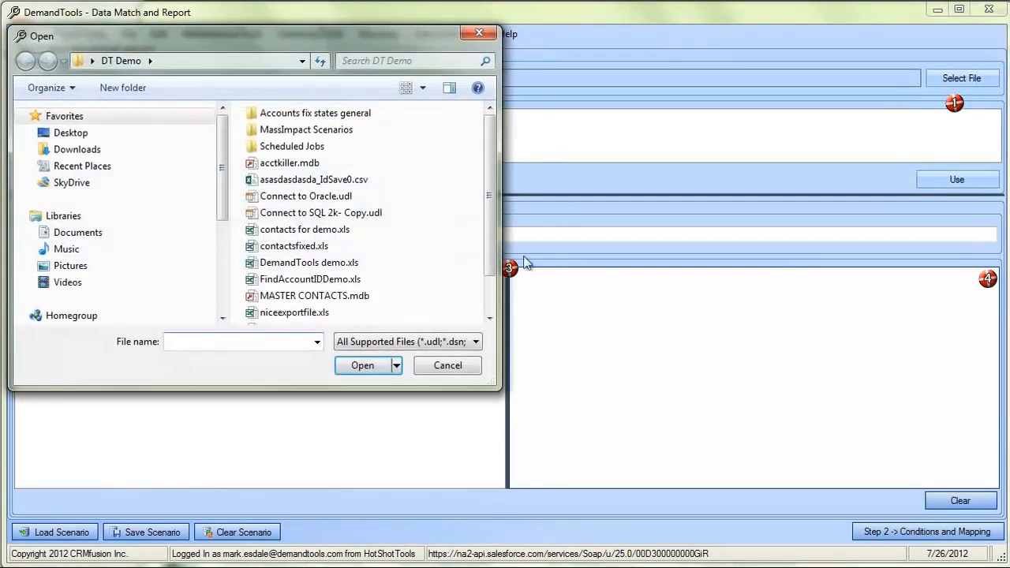
click(316, 280)
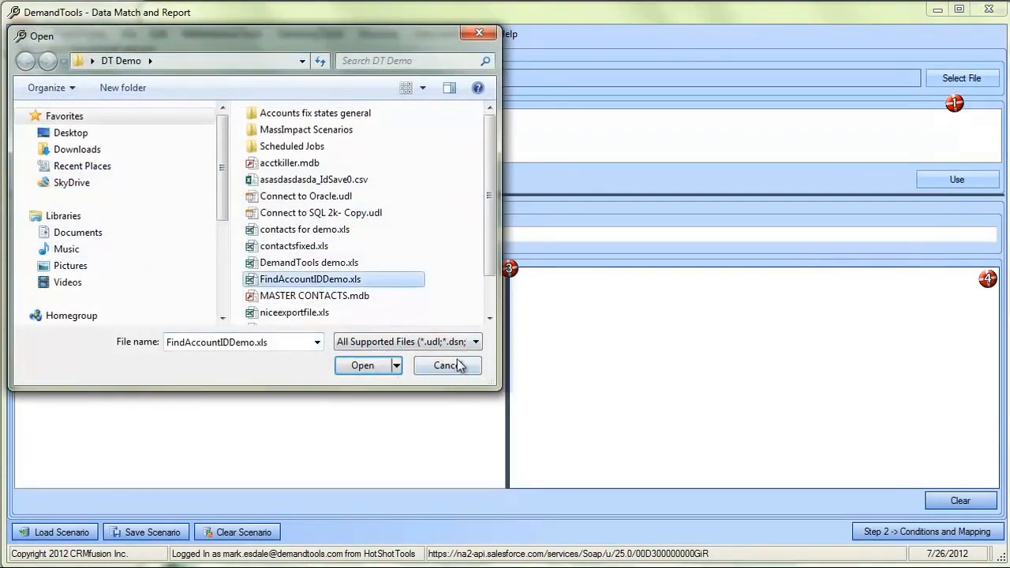
click(477, 341)
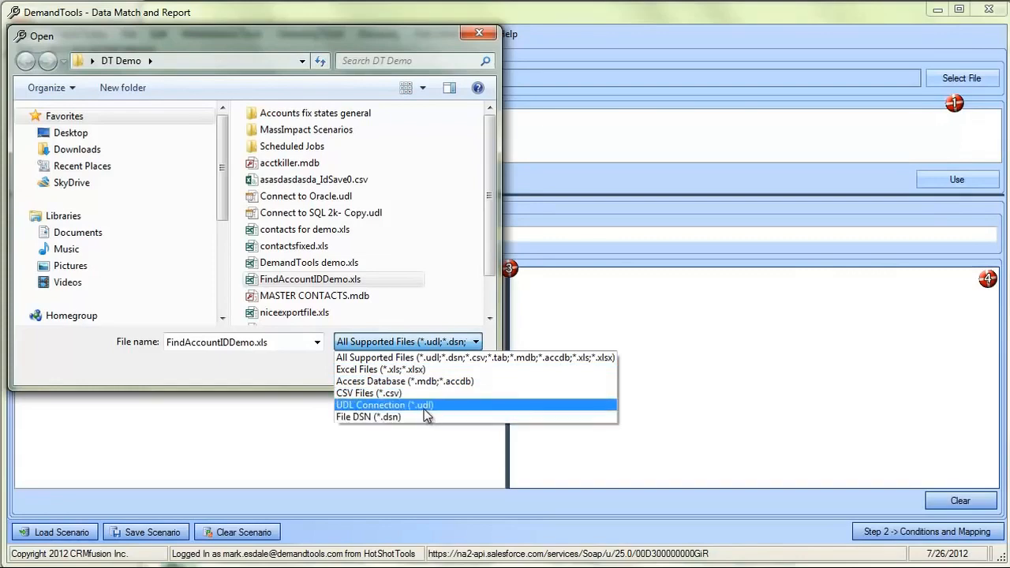
click(292, 370)
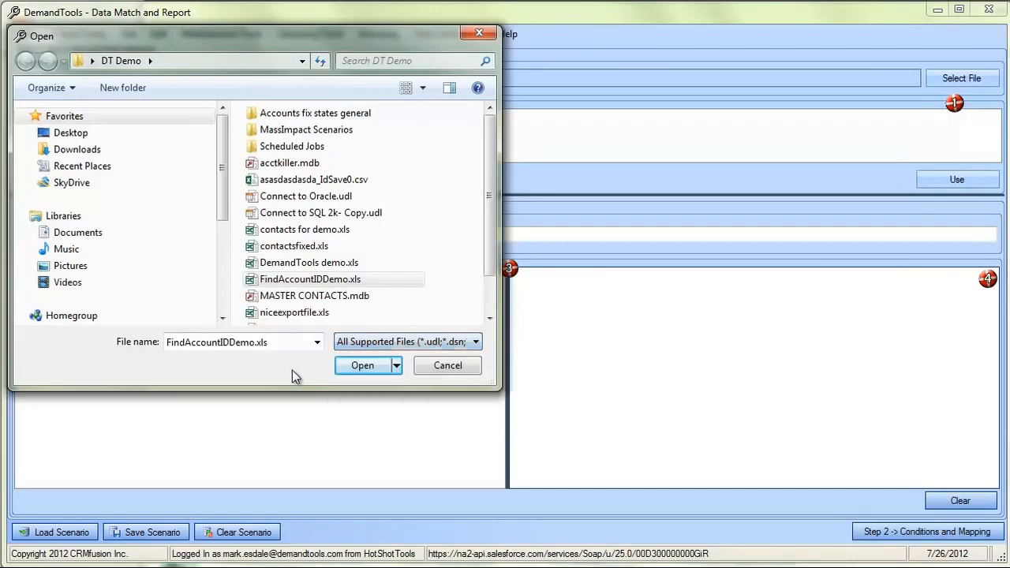
click(378, 367)
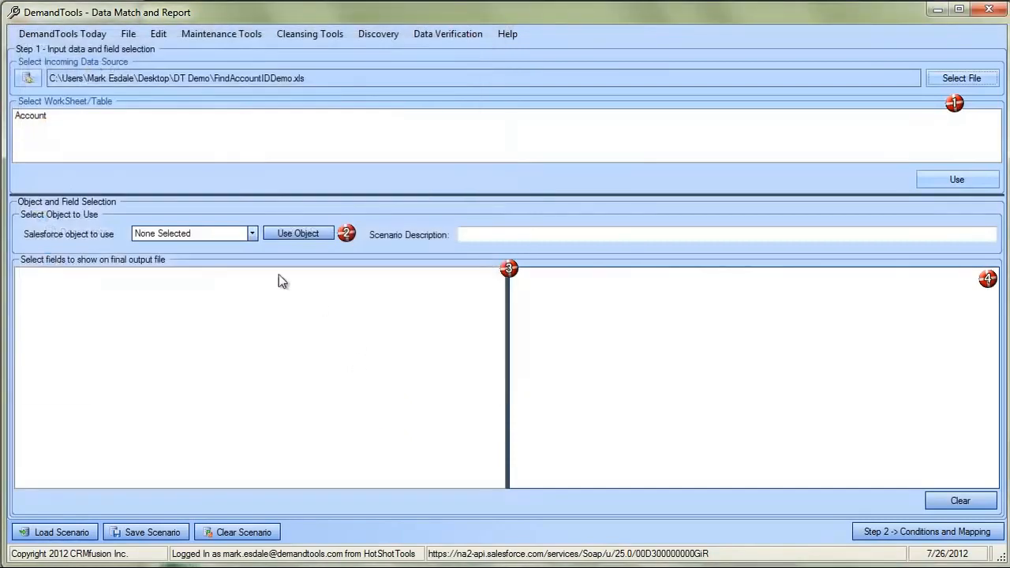
click(34, 118)
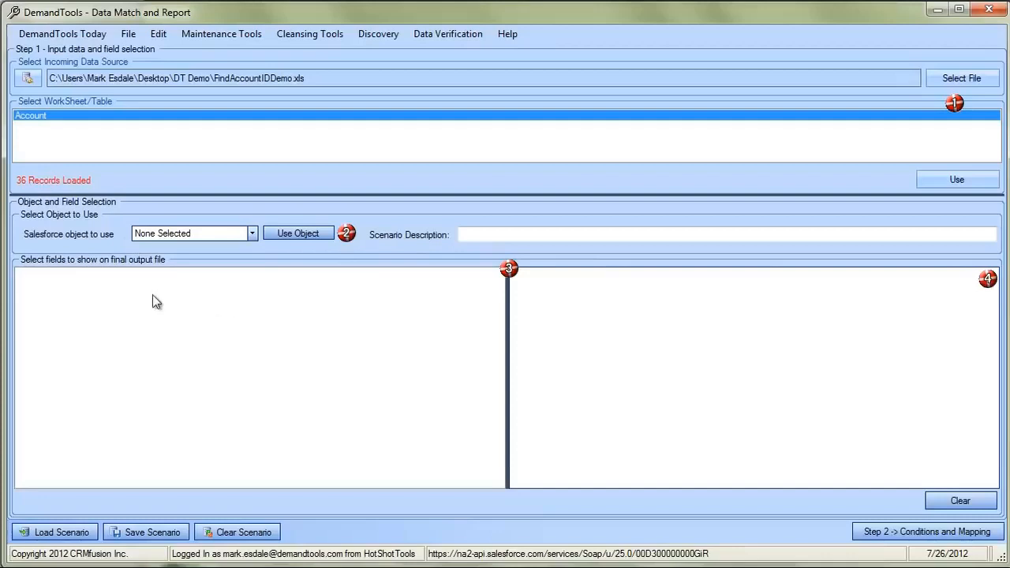
Set Account as the Salesforce object to use and load its fields.
click(253, 234)
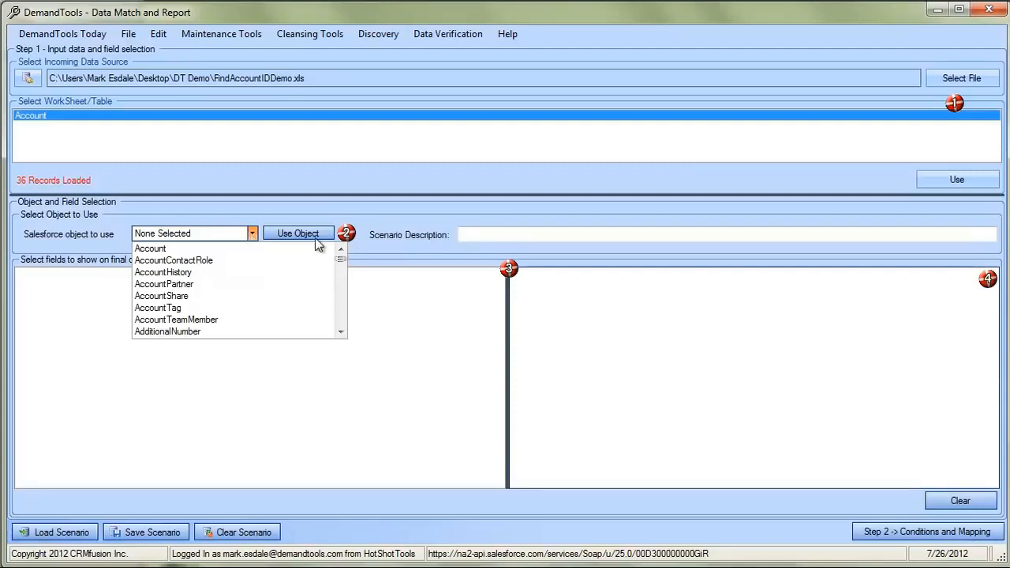
click(210, 249)
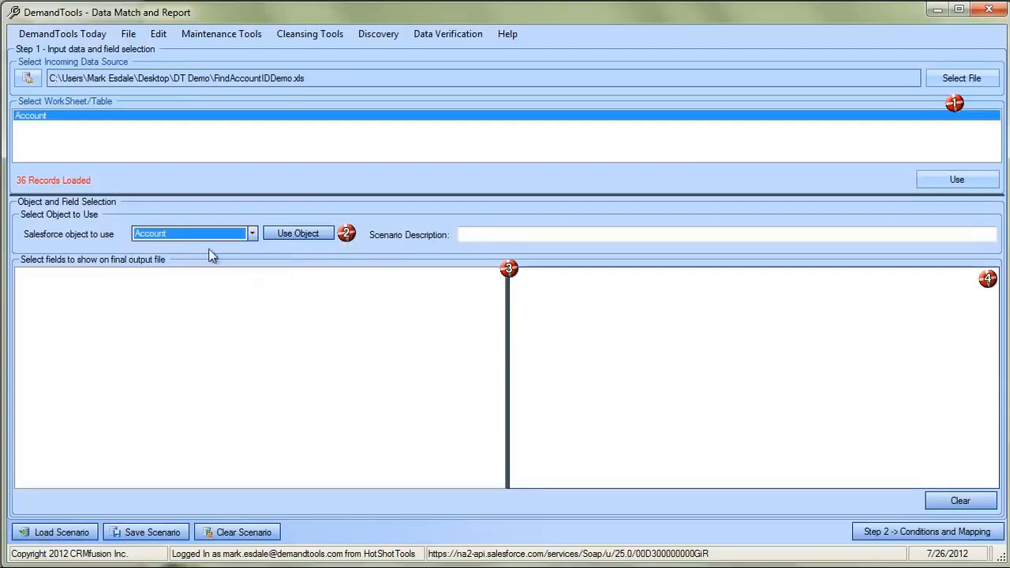
click(306, 237)
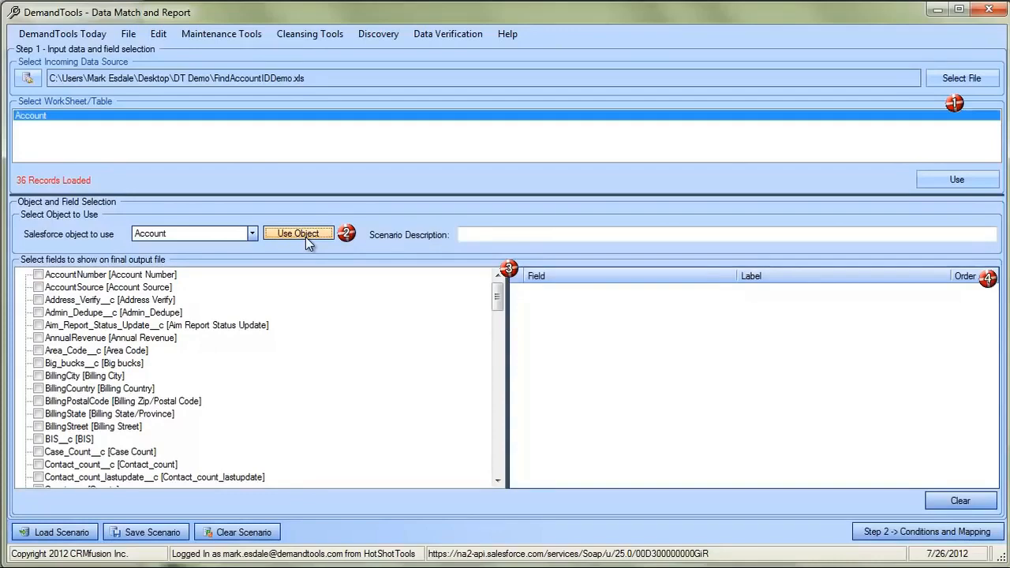
Add the account's Id and Name fields to the final output file.
scroll(100, 428, down, 5)
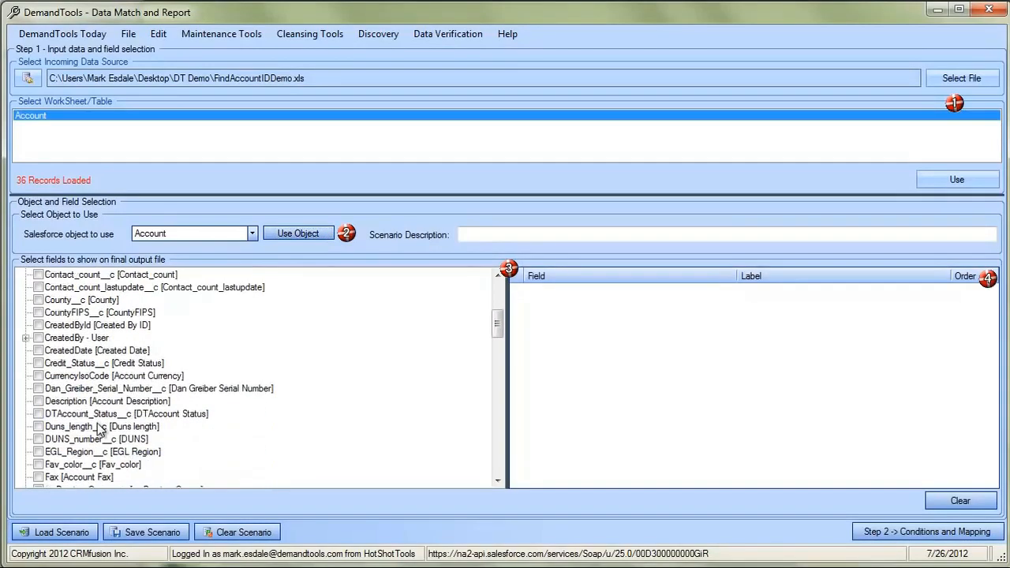
scroll(101, 428, down, 3)
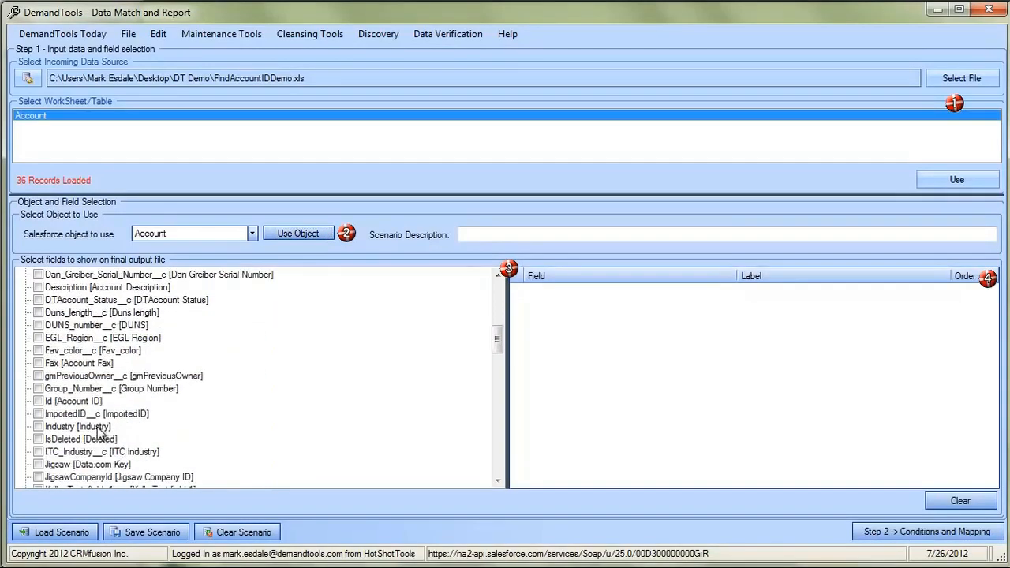
click(38, 401)
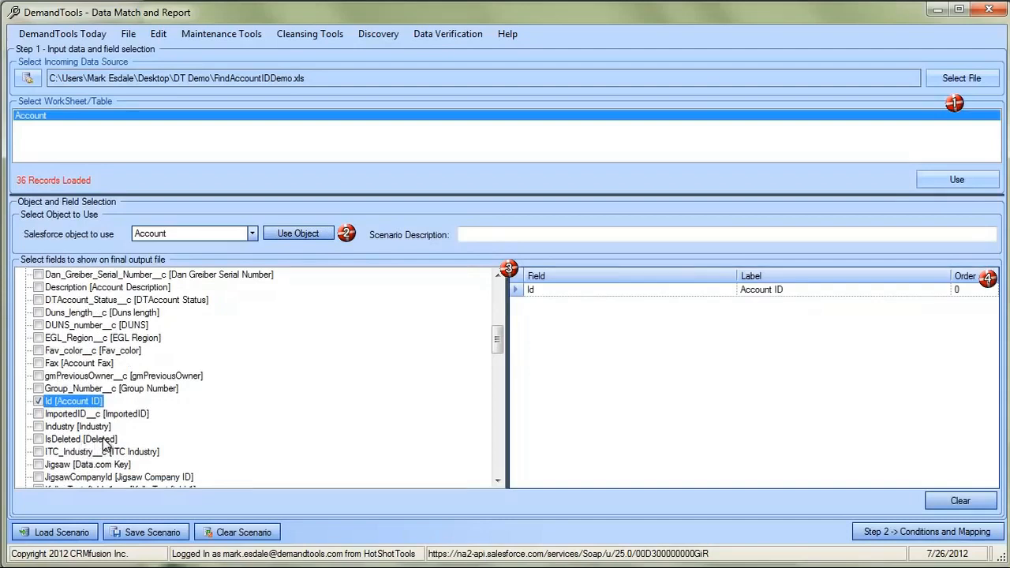
scroll(103, 446, up, 1)
scroll(101, 447, down, 1)
scroll(98, 450, down, 4)
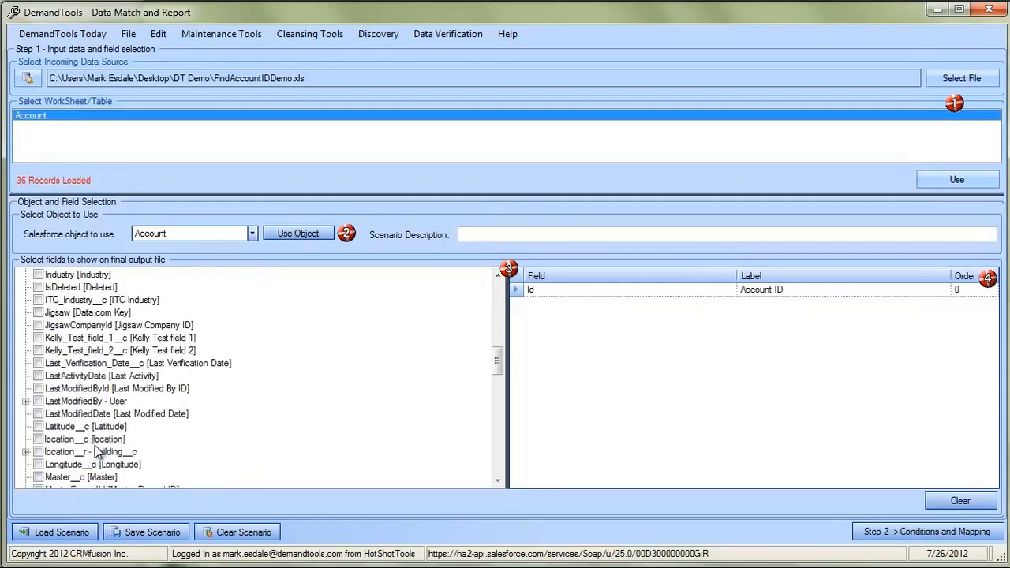
scroll(96, 452, down, 3)
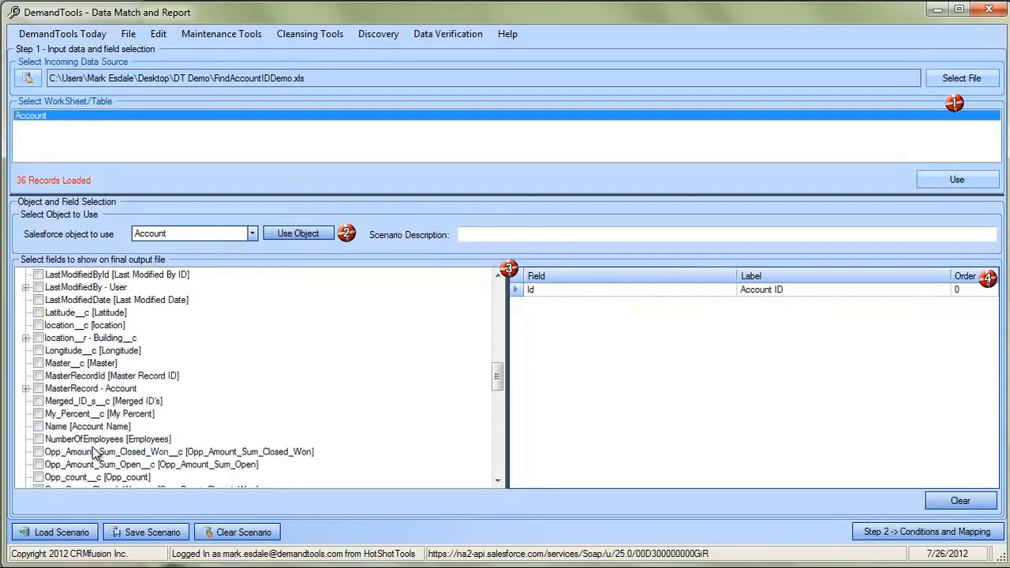
click(46, 429)
Add the BillingStreet, BillingState, BillingPostalCode, BillingCountry and BillingCity fields to the final output file.
scroll(111, 439, up, 10)
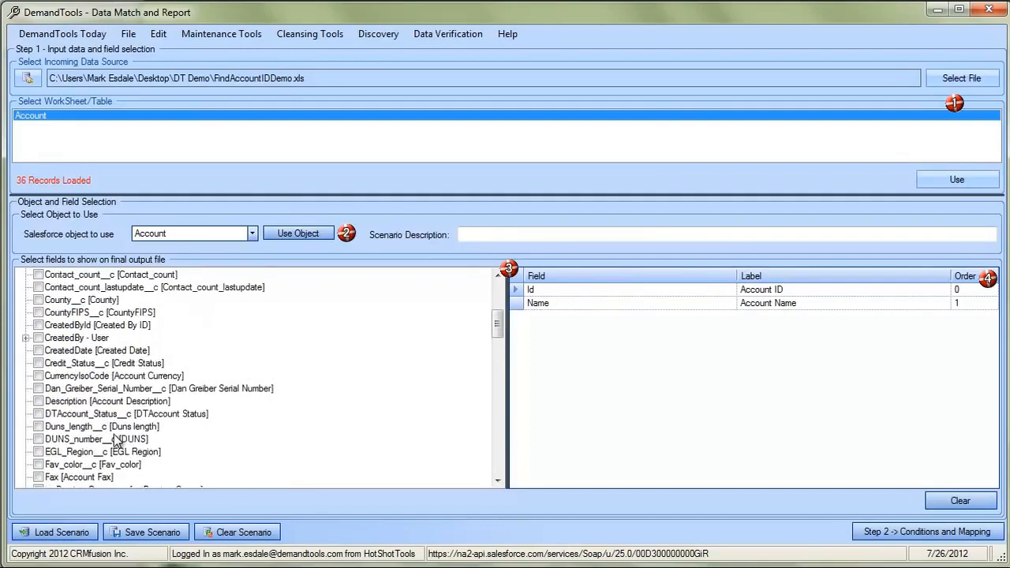
scroll(115, 440, up, 5)
scroll(110, 447, down, 2)
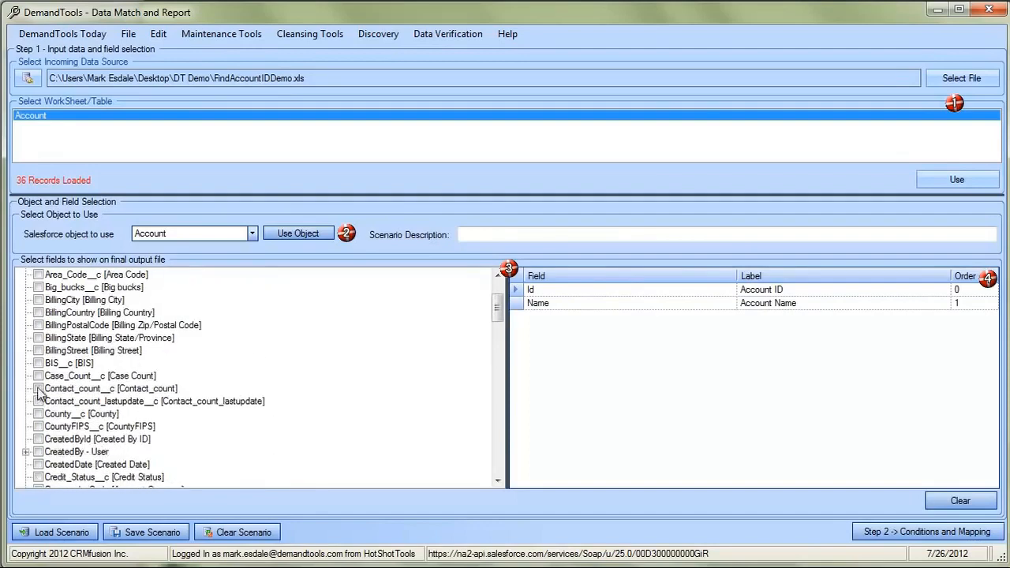
click(38, 351)
click(37, 338)
click(38, 325)
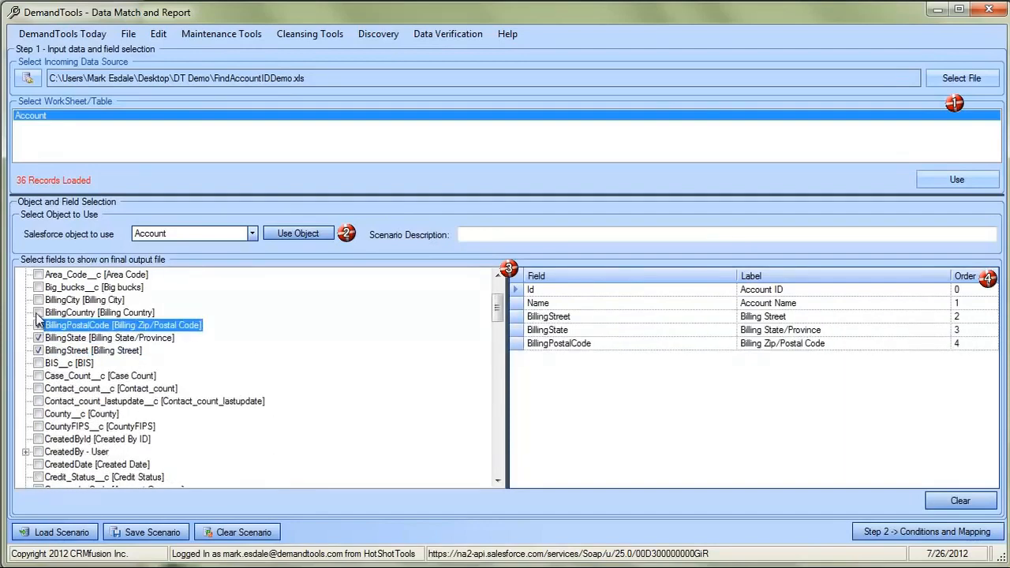
click(38, 313)
click(38, 300)
Add the AccountNumber field of the related Parent account to the final output file.
scroll(75, 390, down, 5)
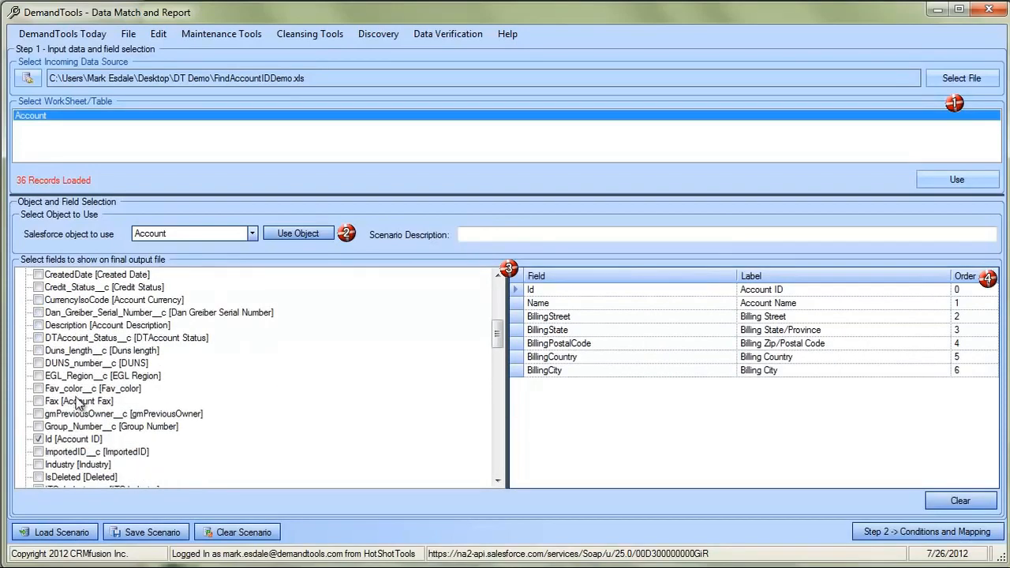
scroll(82, 414, down, 9)
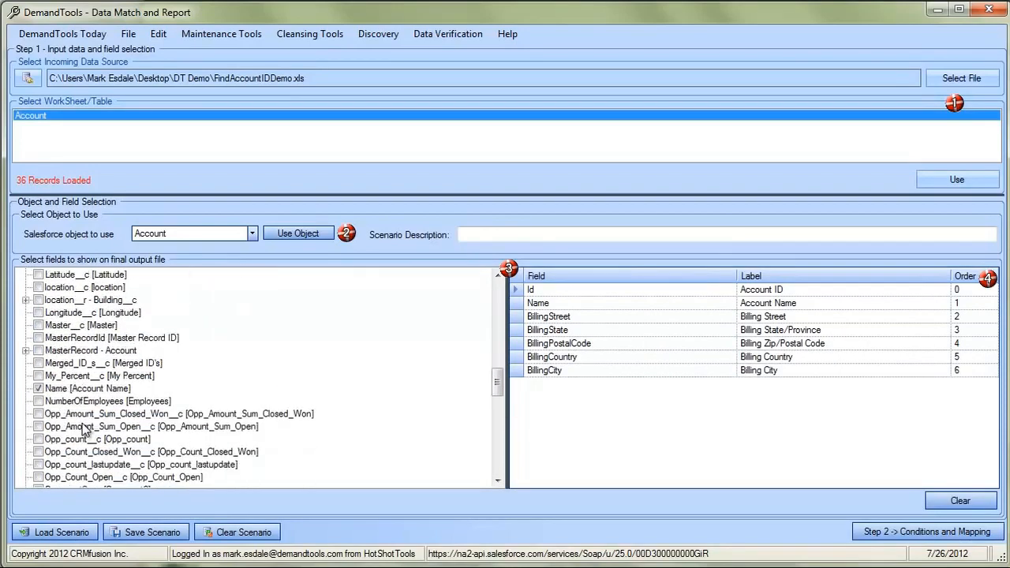
scroll(82, 428, down, 4)
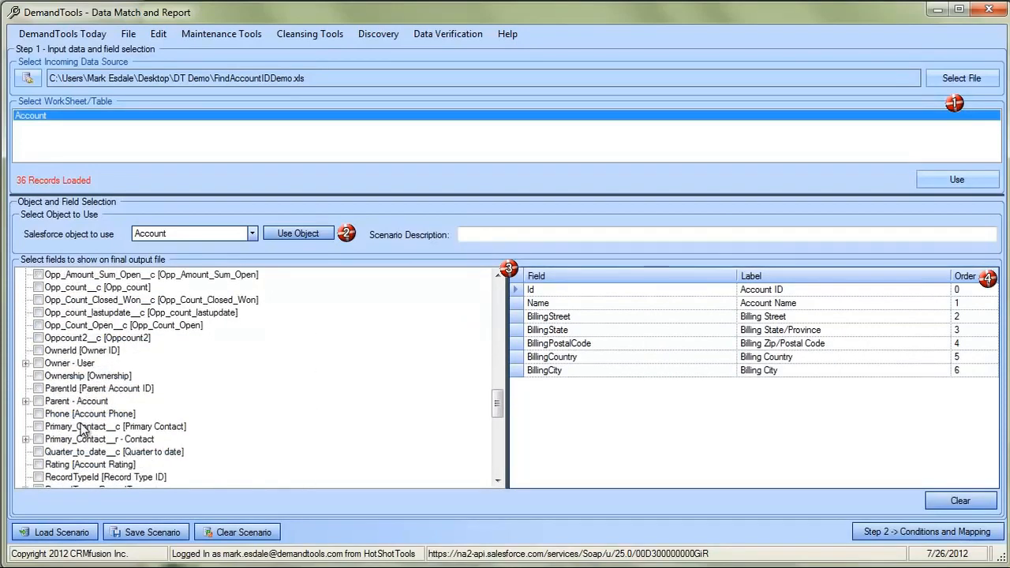
click(25, 401)
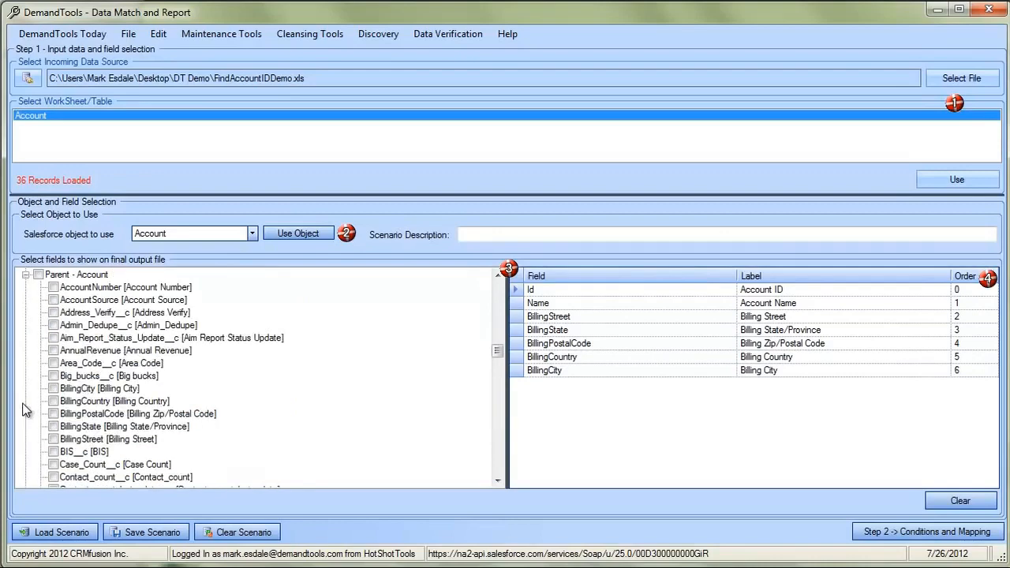
click(53, 287)
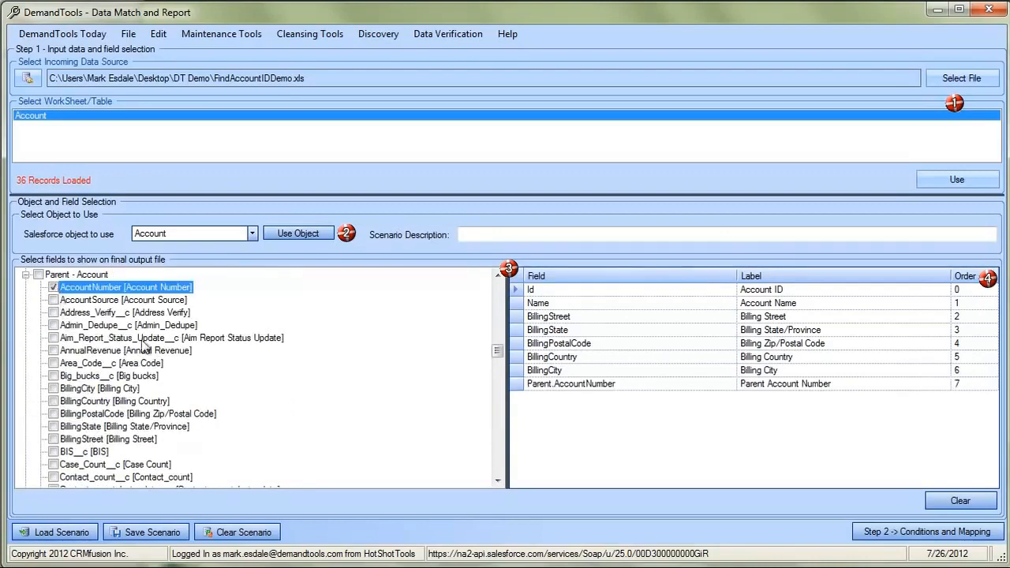
Add the Email field of the Parent account's Owner to the final output file.
scroll(144, 347, down, 11)
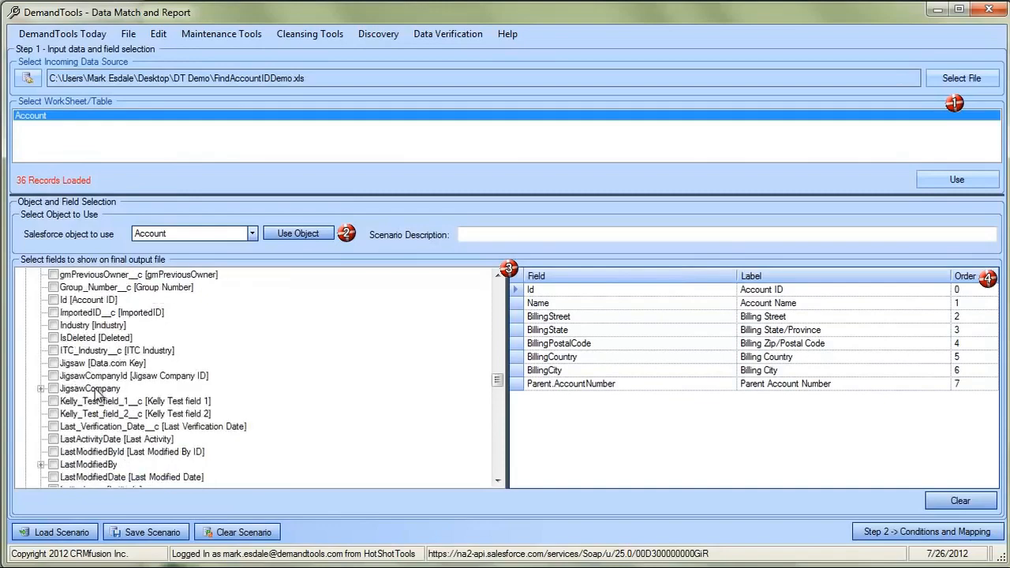
scroll(95, 395, down, 4)
scroll(93, 401, down, 4)
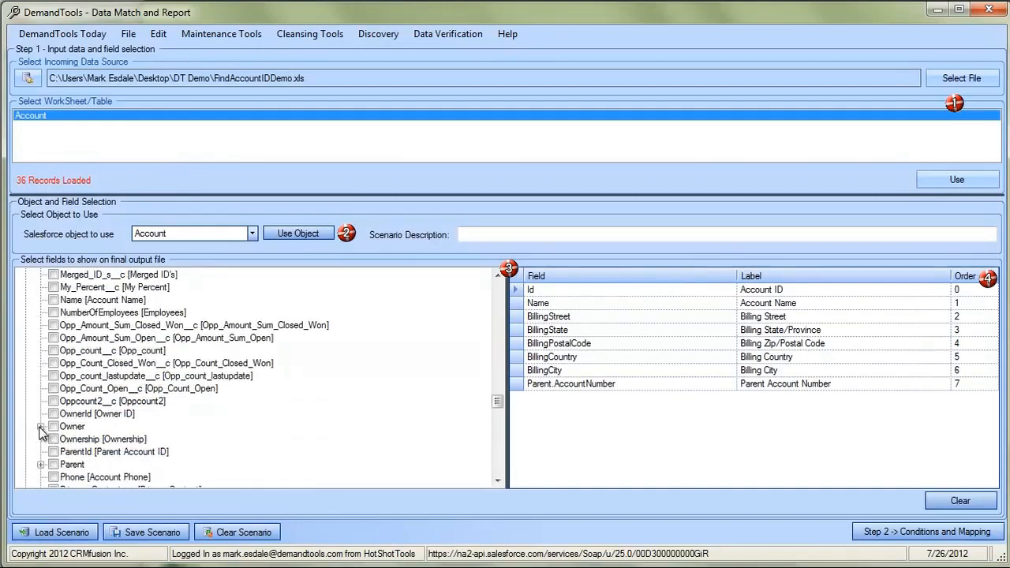
click(41, 427)
scroll(103, 433, down, 1)
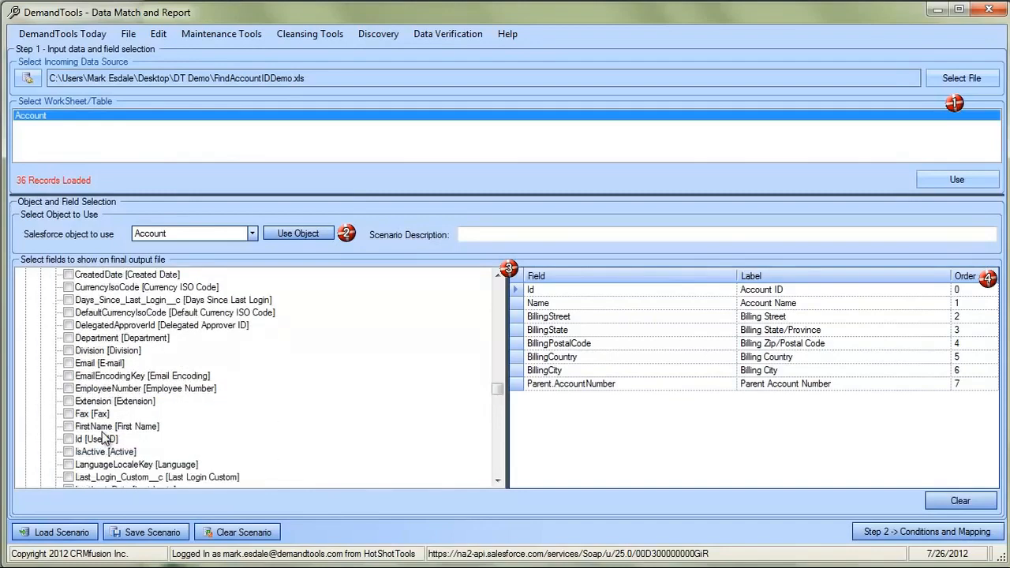
click(68, 364)
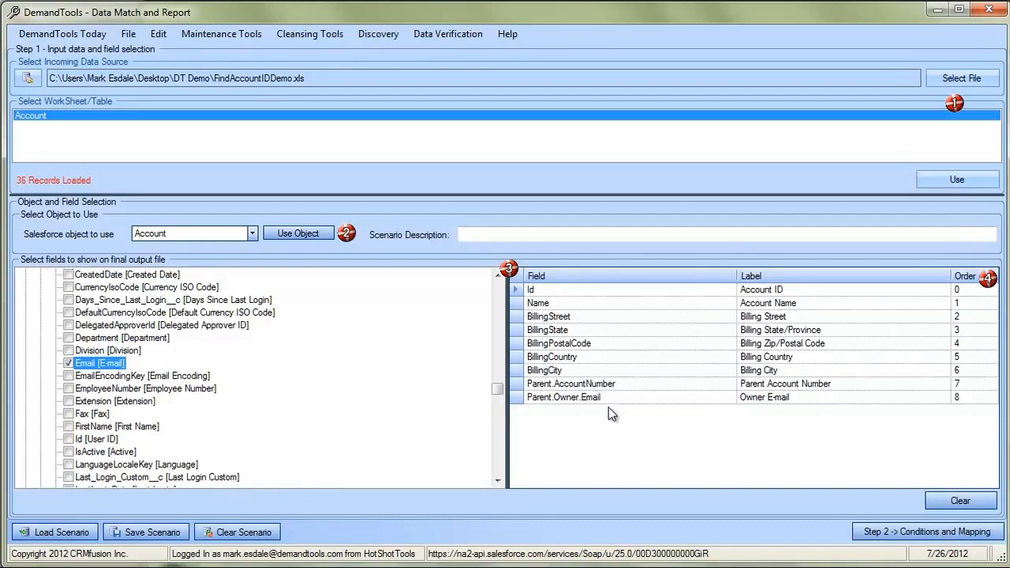
Proceed to Conditions and Mapping and limit the records to compare to accounts whose Name starts with v.
click(908, 534)
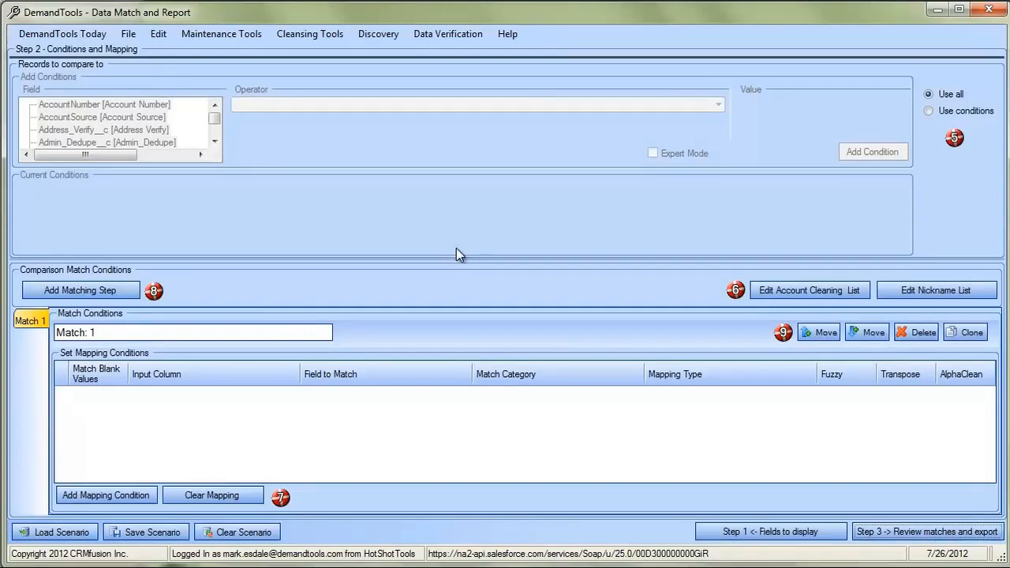
click(929, 111)
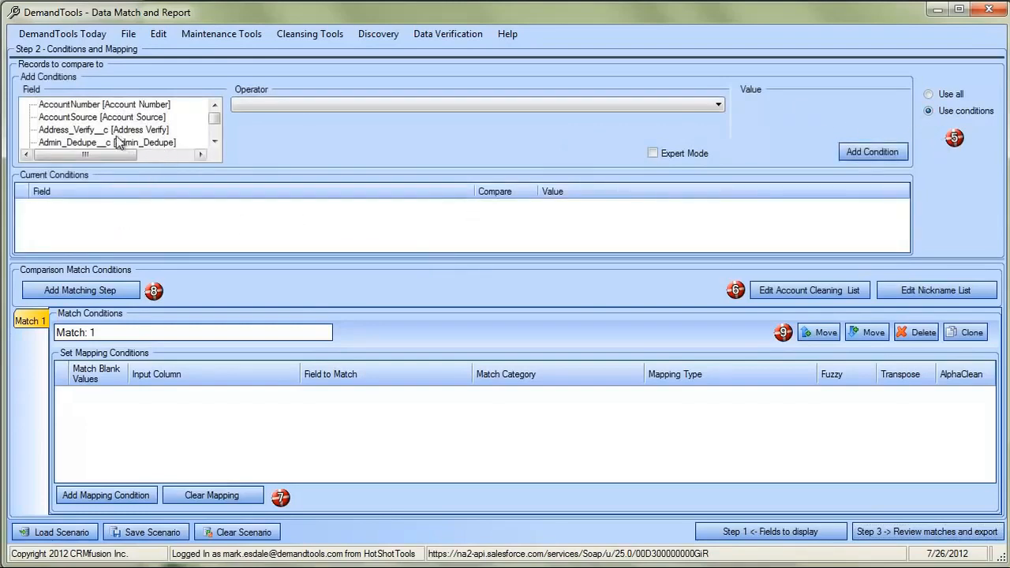
click(83, 130)
key(n)
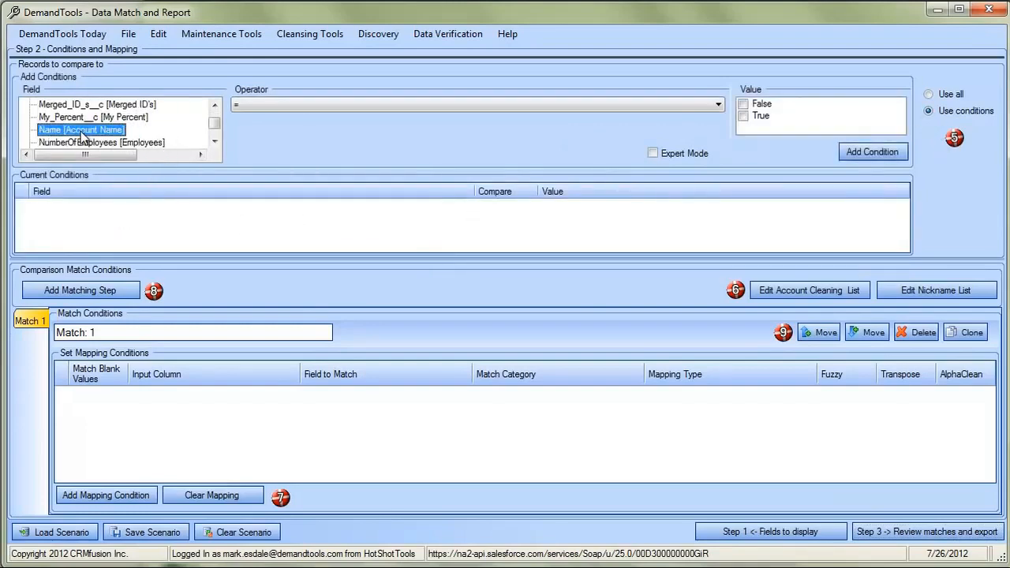
click(716, 105)
click(689, 143)
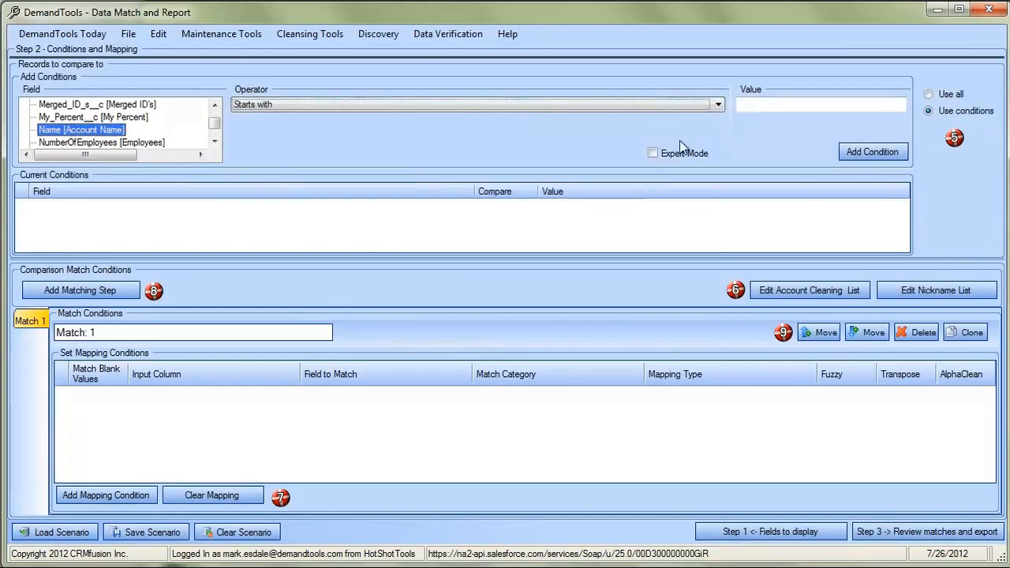
click(755, 104)
text(v)
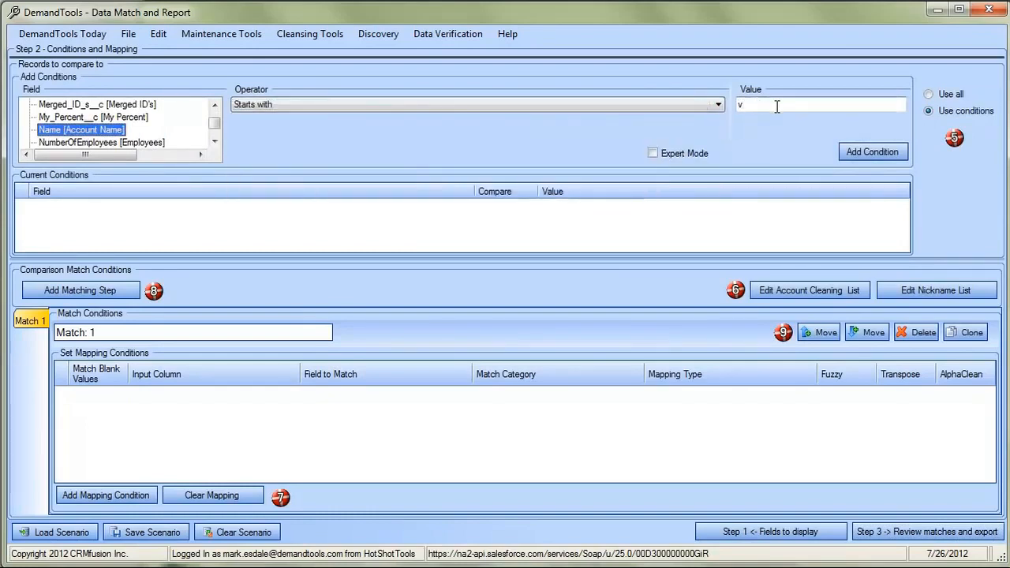
click(884, 153)
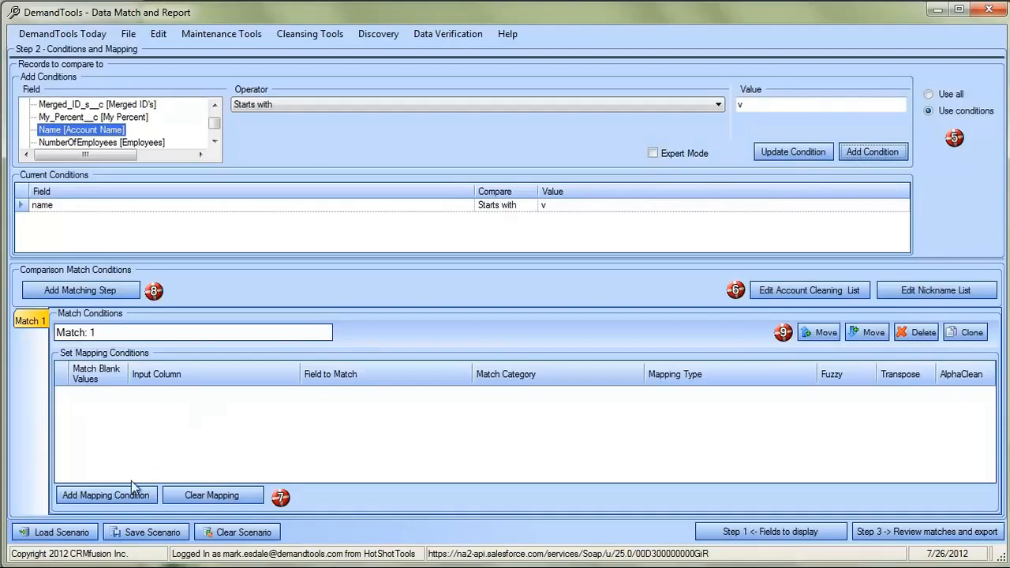
Add a mapping condition to Match 1 that compares the Name input column with the account's Name field.
click(95, 497)
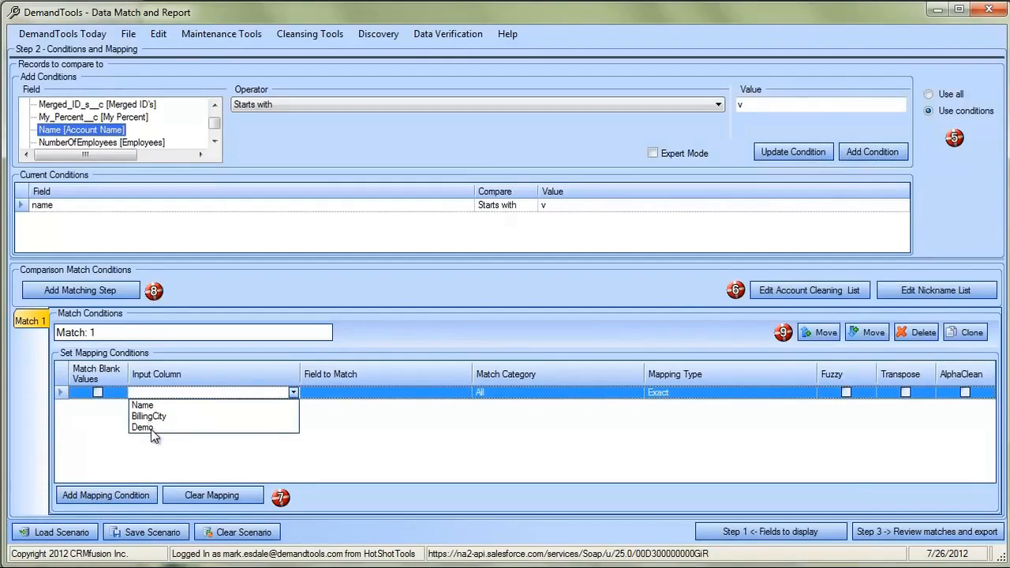
click(150, 405)
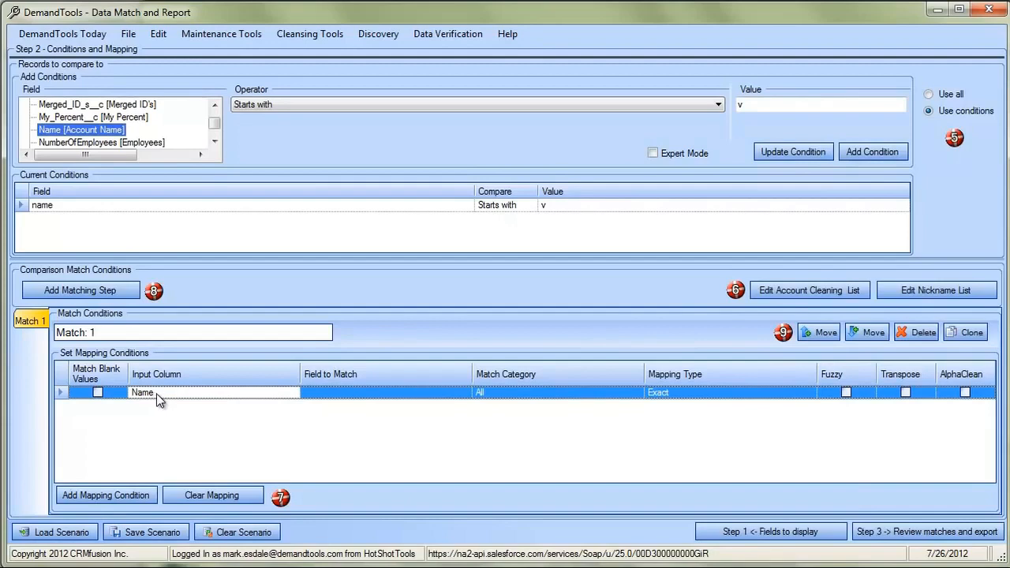
click(399, 394)
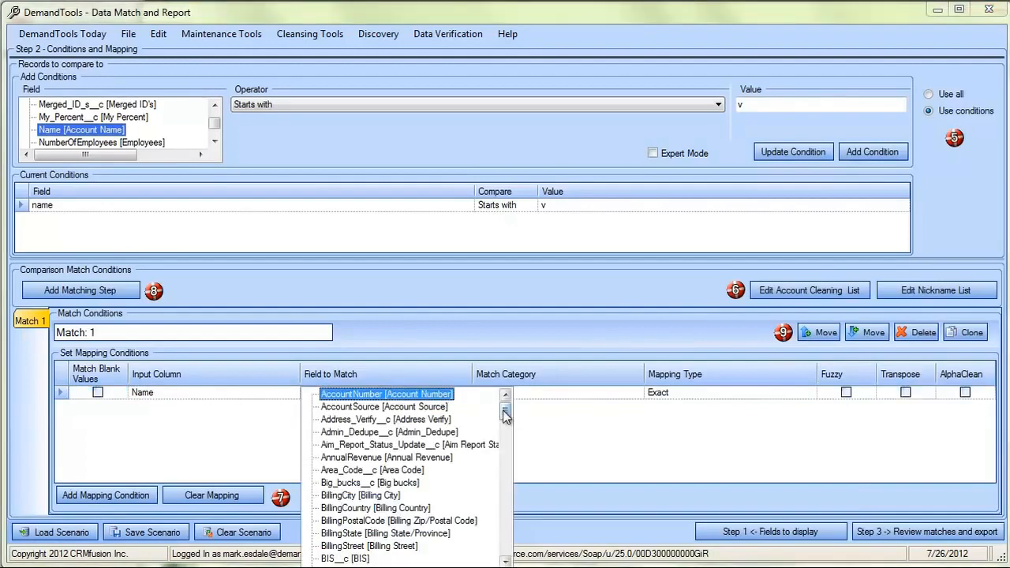
drag(506, 411, 506, 471)
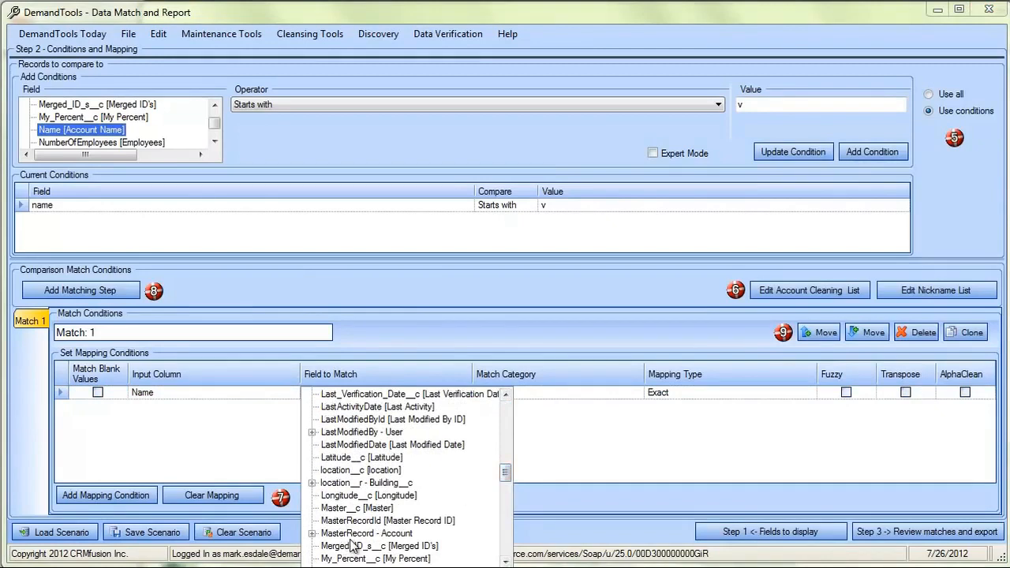
scroll(351, 547, down, 3)
click(348, 458)
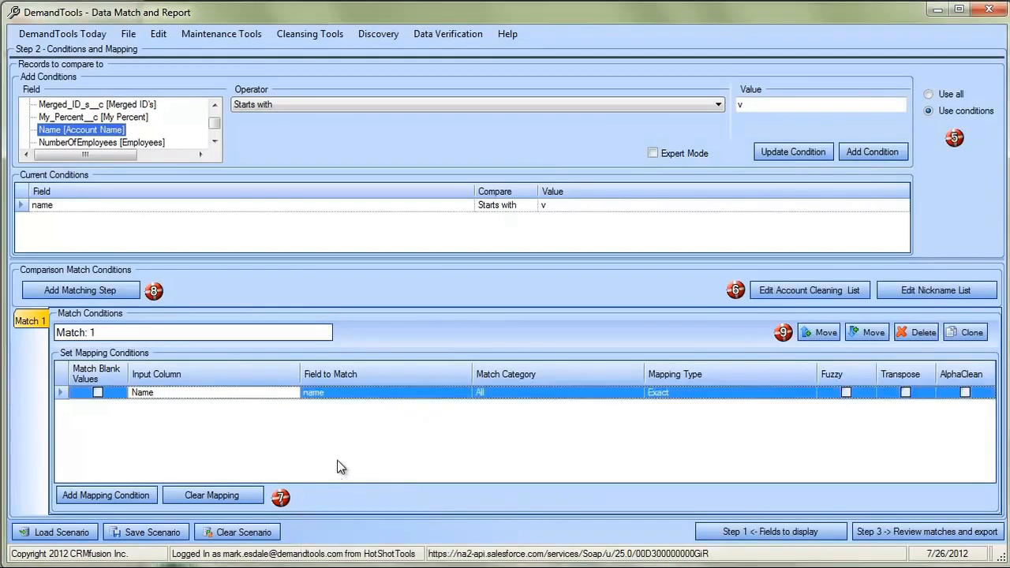
Set the mapping type of the Name condition to Cleaned Account Name.
click(665, 390)
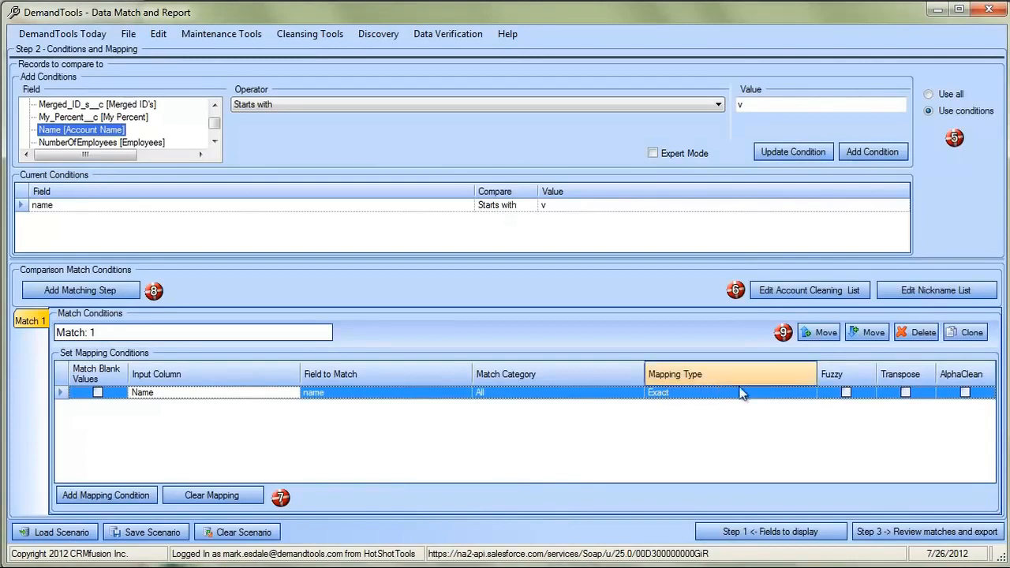
click(810, 393)
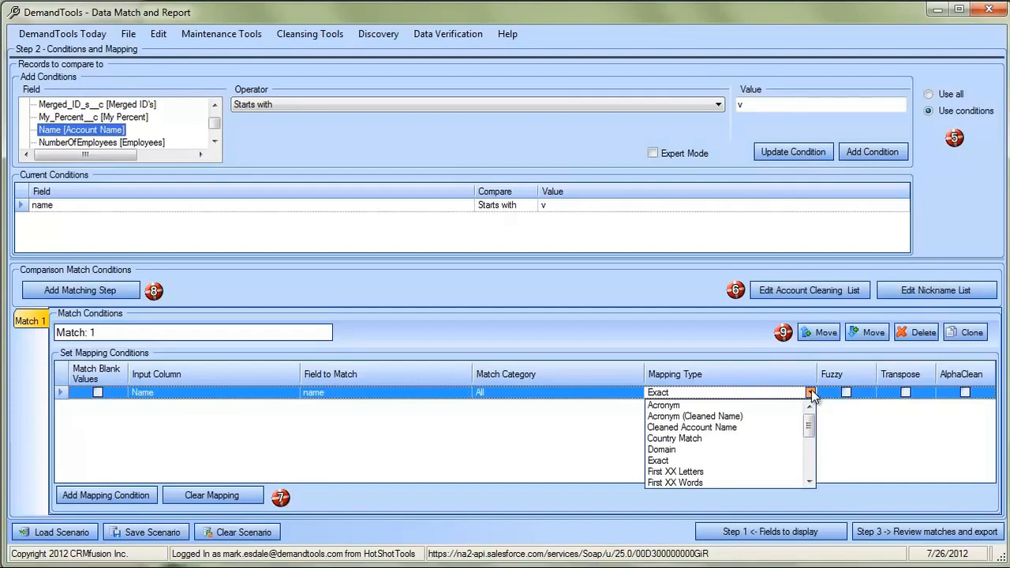
click(699, 430)
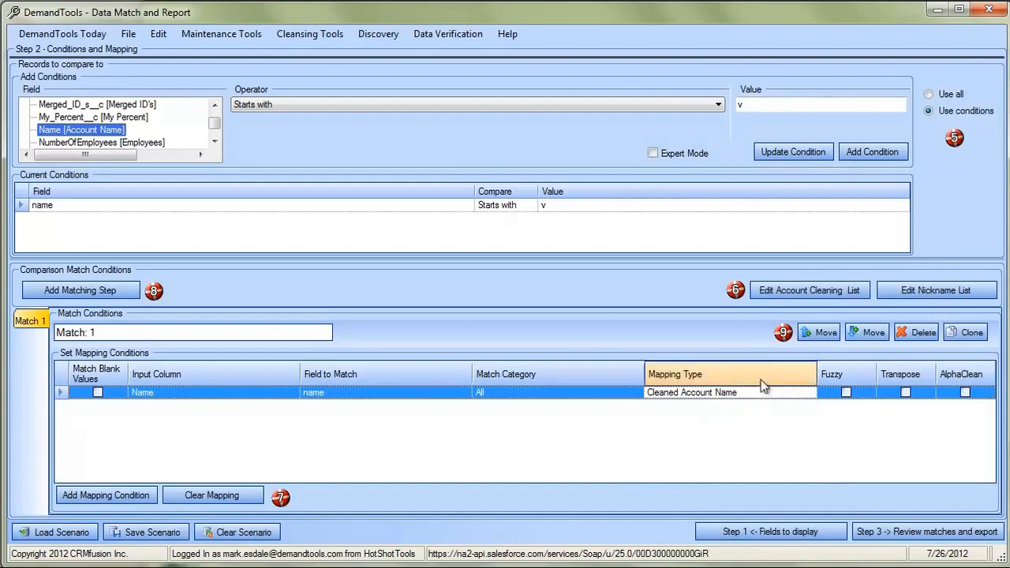
Review the replacement, suffix removal and prefix removal entries of the account cleaning list, then save and close it.
click(795, 291)
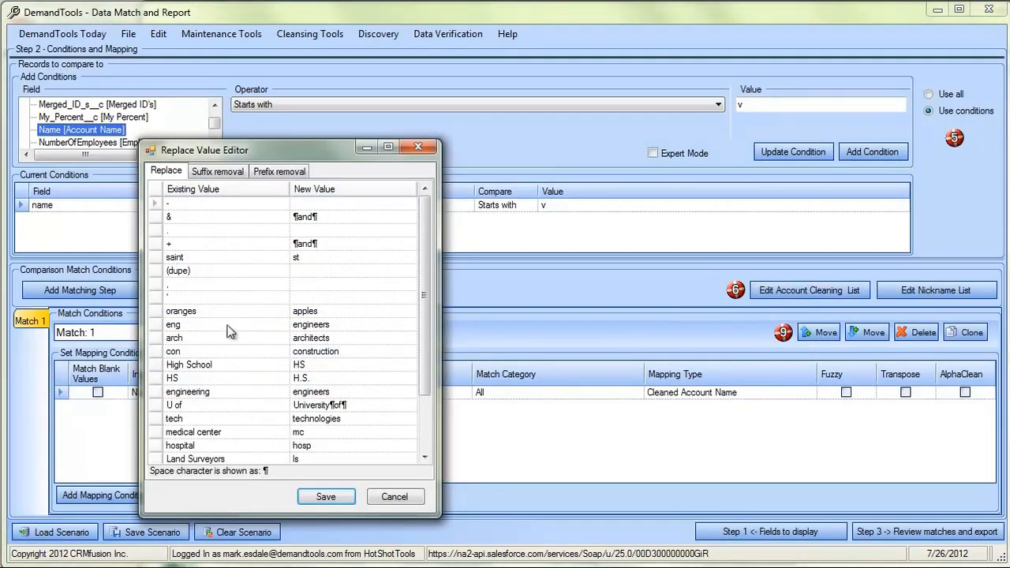
click(217, 193)
click(218, 171)
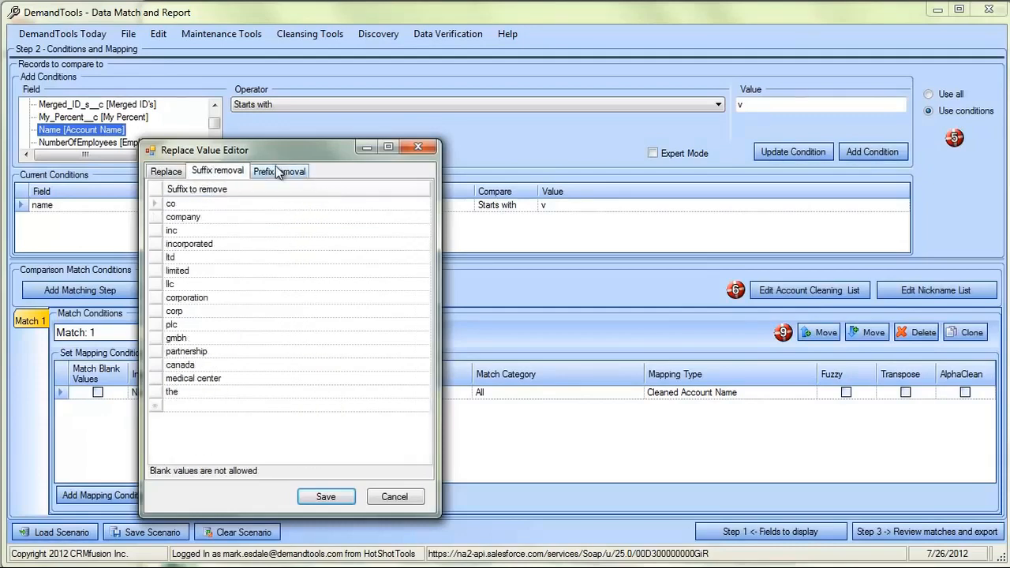
click(279, 171)
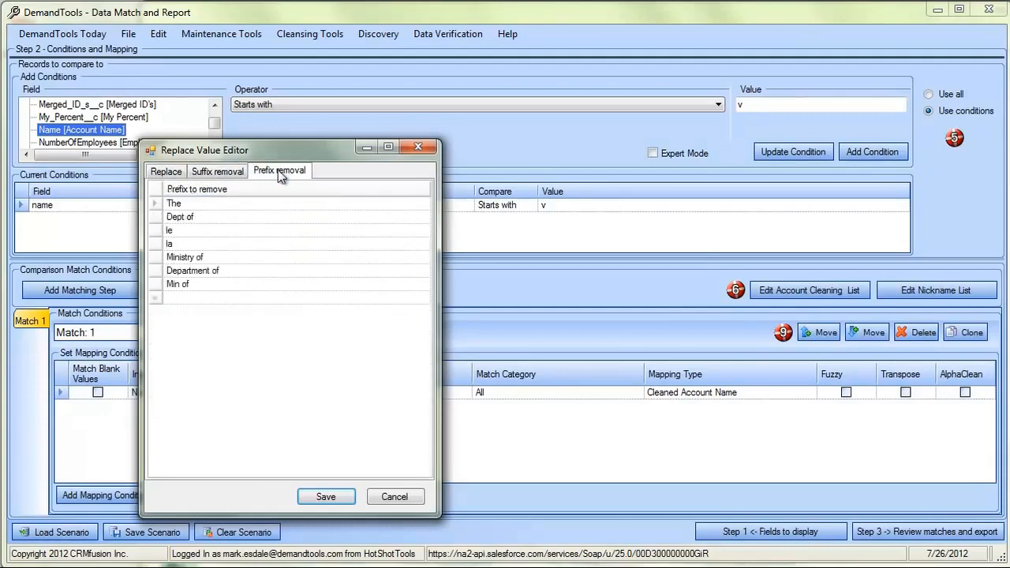
click(323, 496)
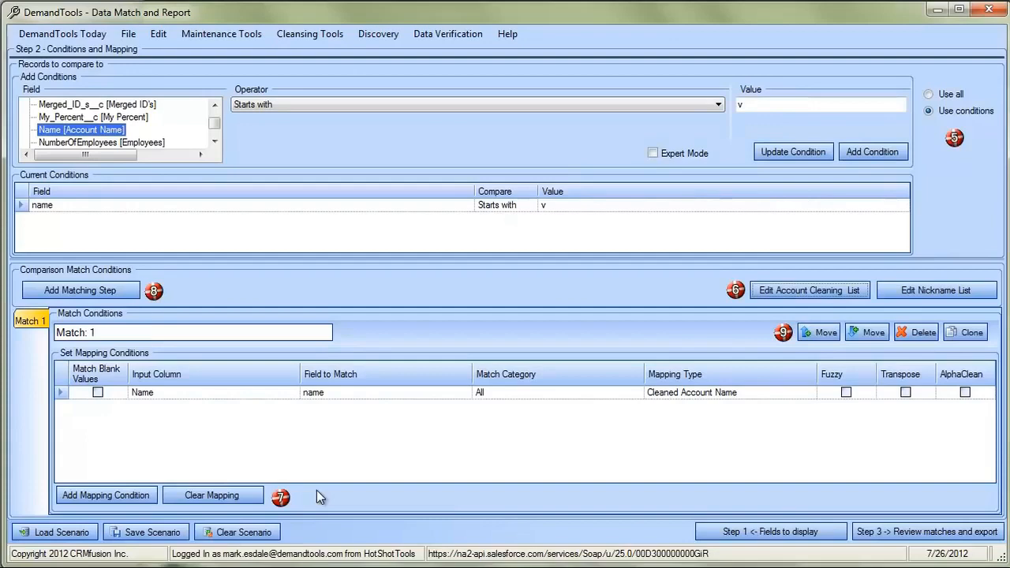
Enable Fuzzy, Transpose and AlphaClean for the Name mapping condition.
click(846, 393)
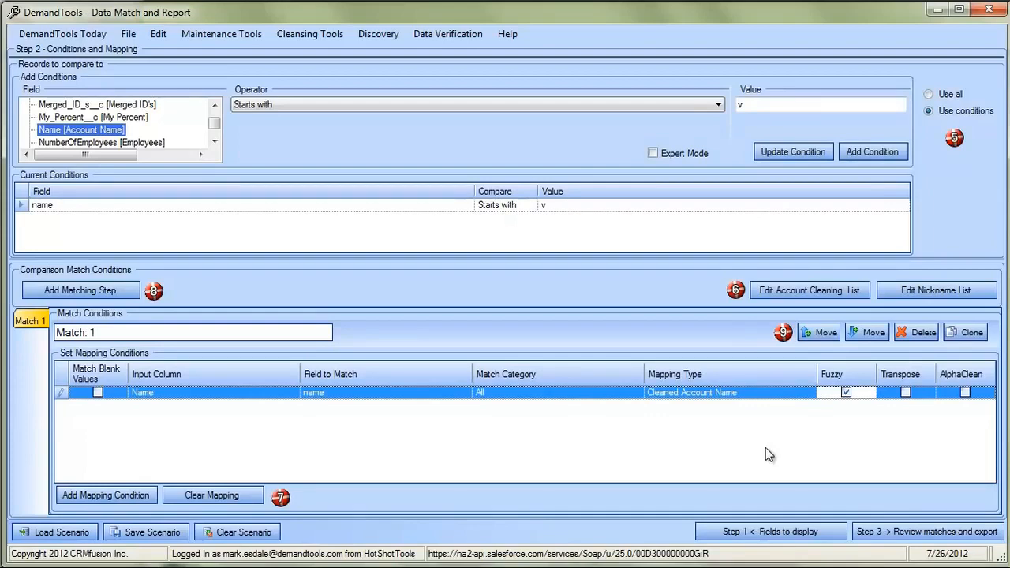
click(906, 392)
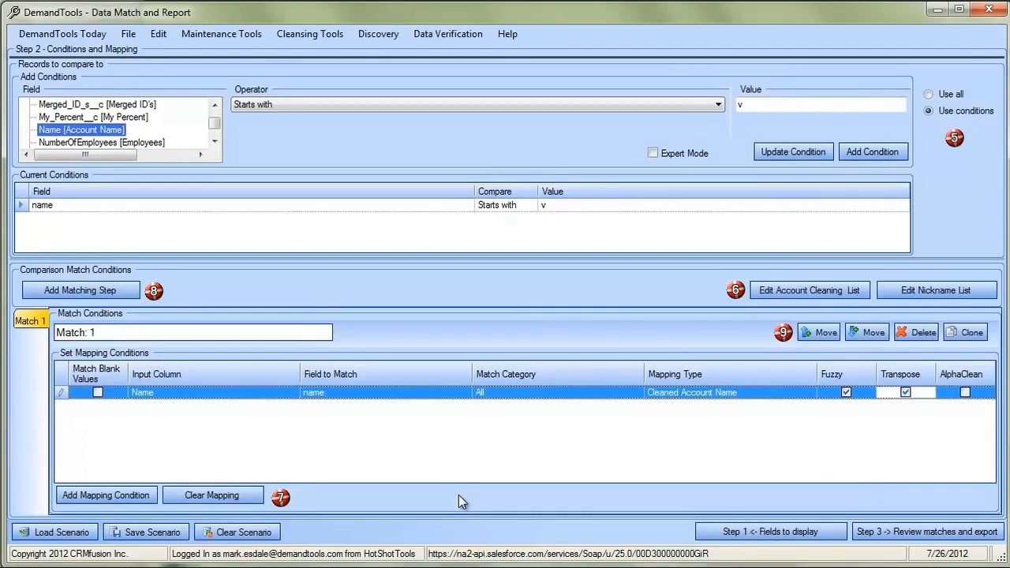
click(965, 394)
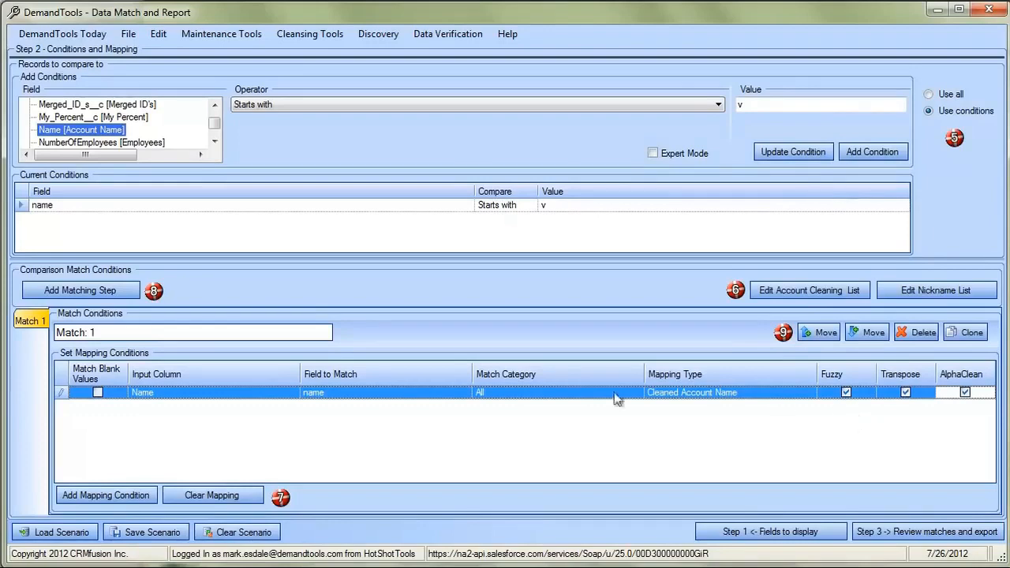
Add a mapping condition that compares the BillingCity input column with the account's BillingCity field, with Fuzzy enabled.
click(113, 498)
click(171, 430)
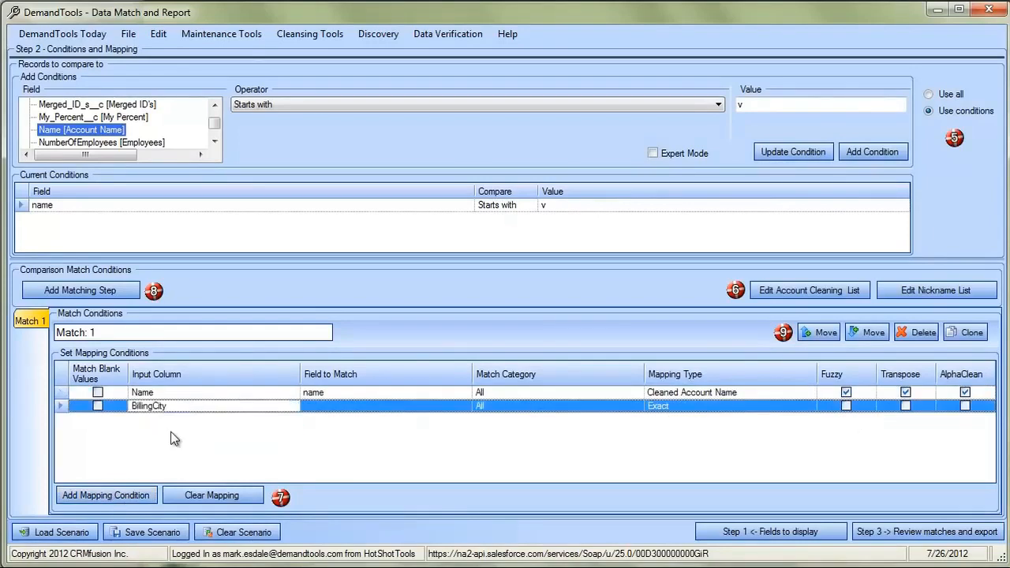
click(466, 406)
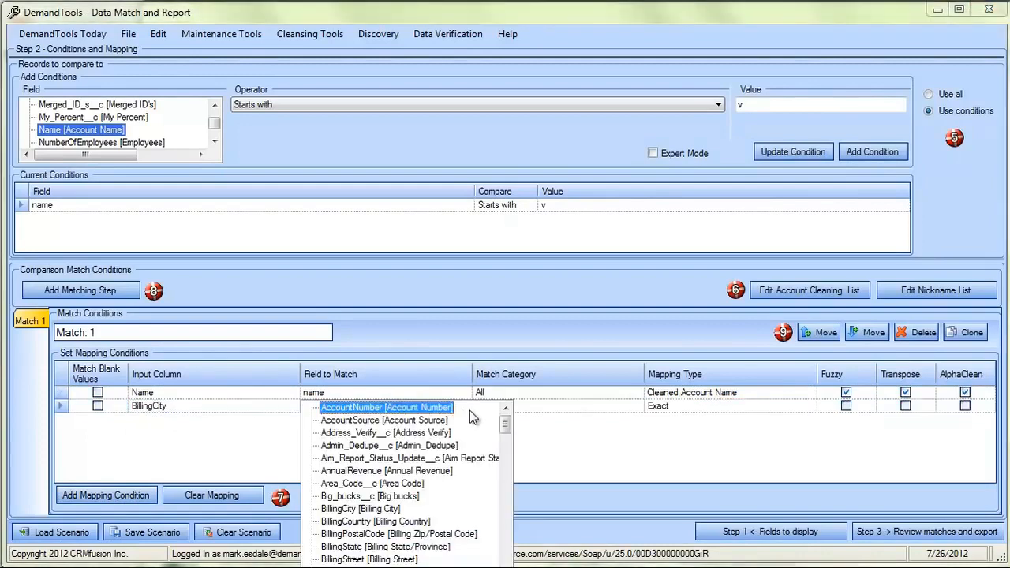
scroll(508, 427, down, 1)
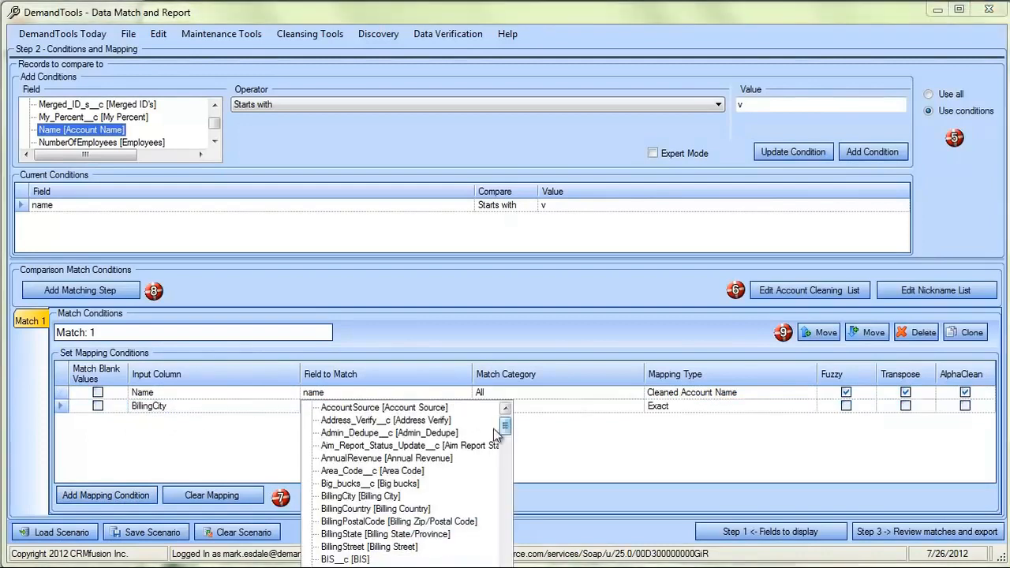
click(337, 496)
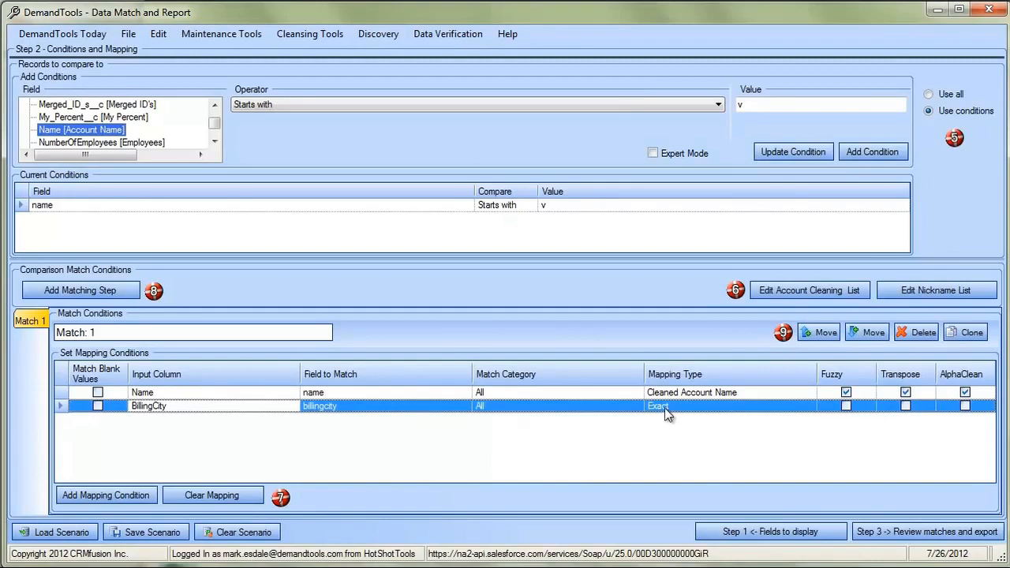
click(846, 406)
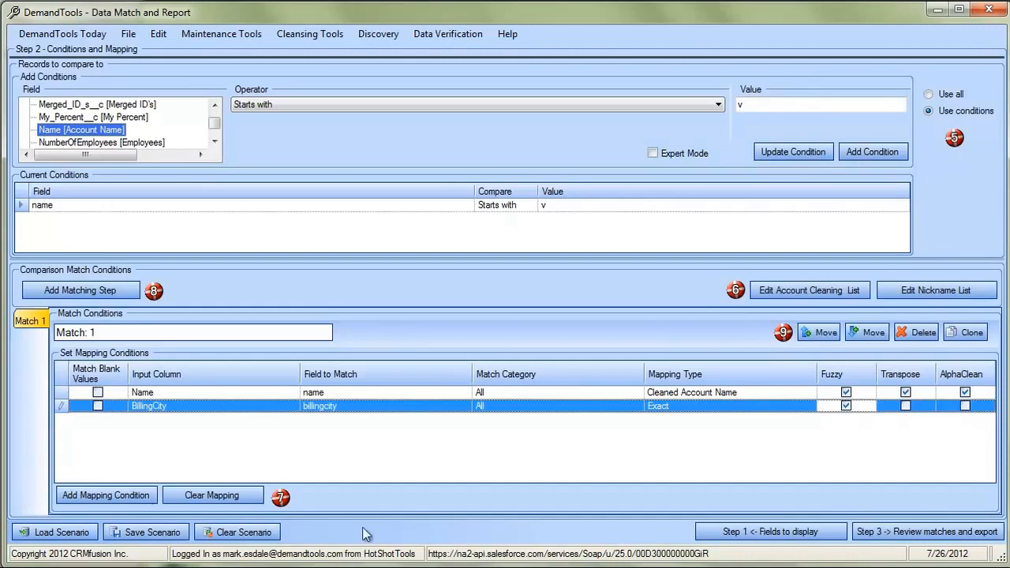
Find the matches for the input rows and widen the Name and BillingCity columns of the results to fit their contents.
click(917, 534)
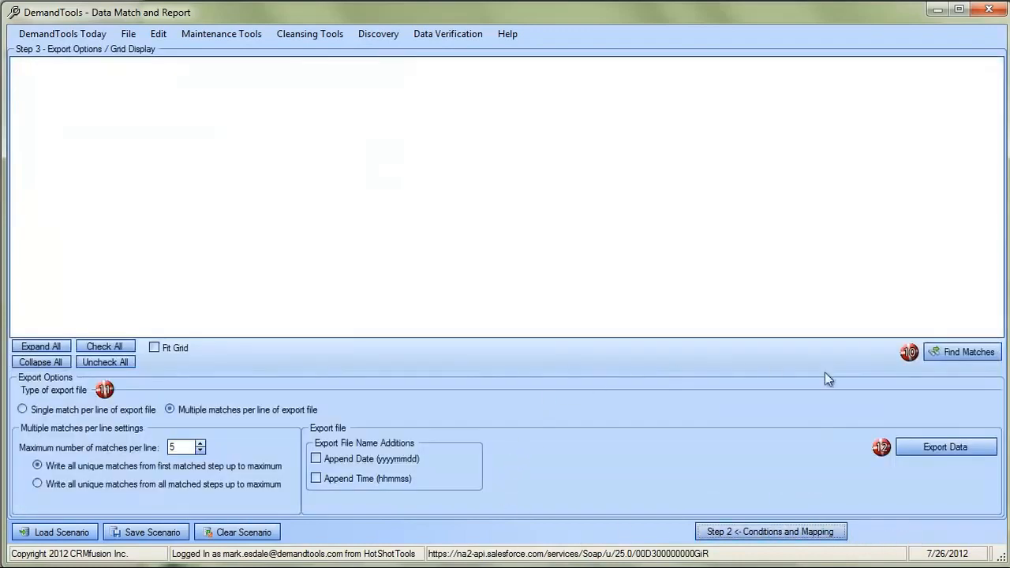
click(970, 351)
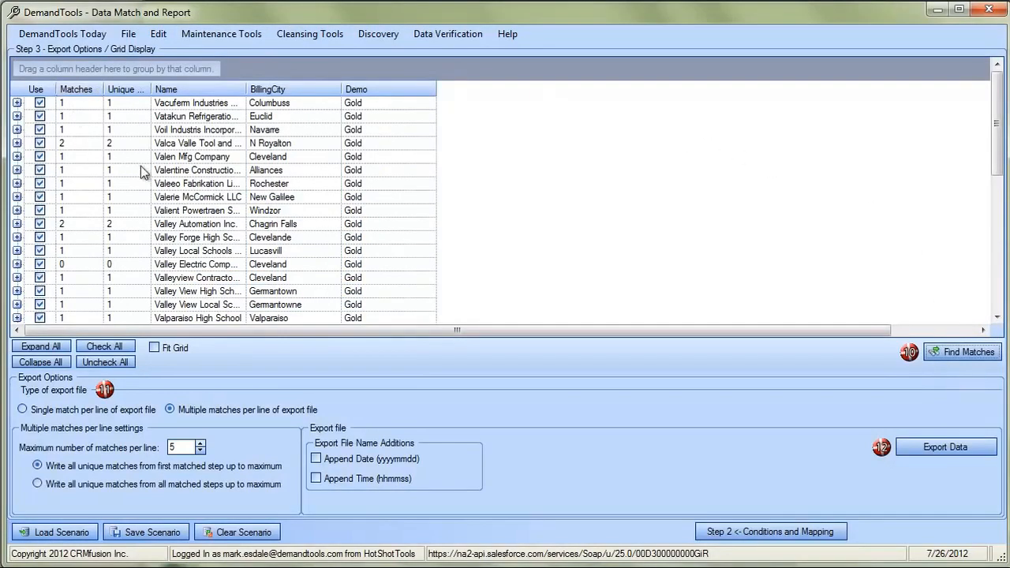
double_click(247, 89)
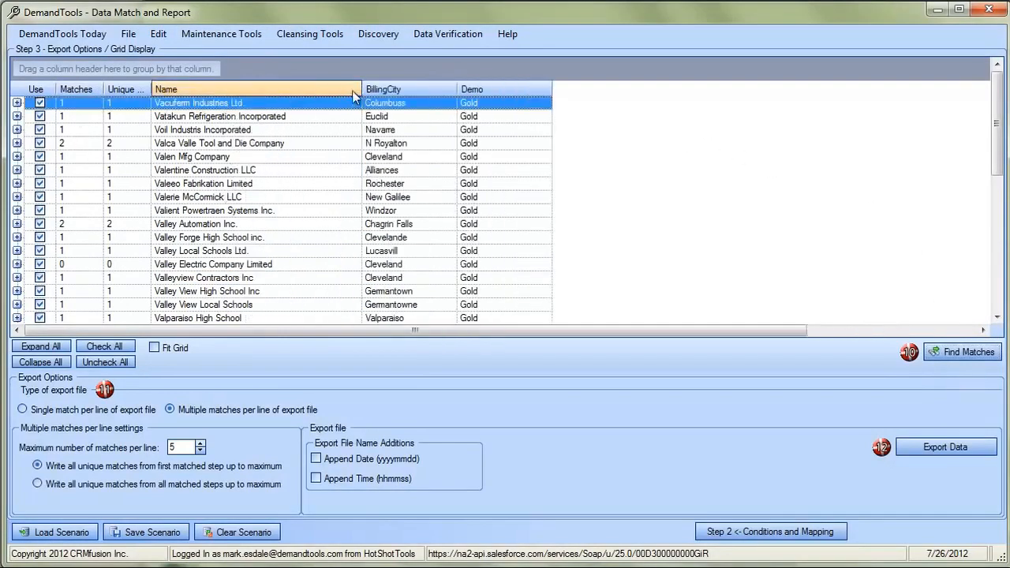
double_click(458, 89)
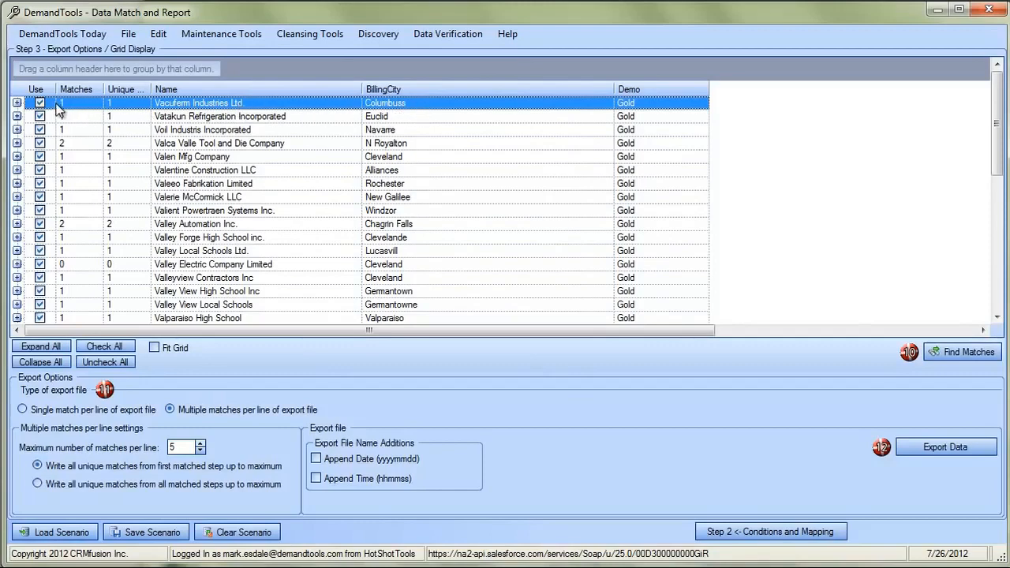
Expand the Vacuferm Industries Ltd. row, open its matched account by the ID link, review the record's details and sub-objects, and close it.
click(17, 103)
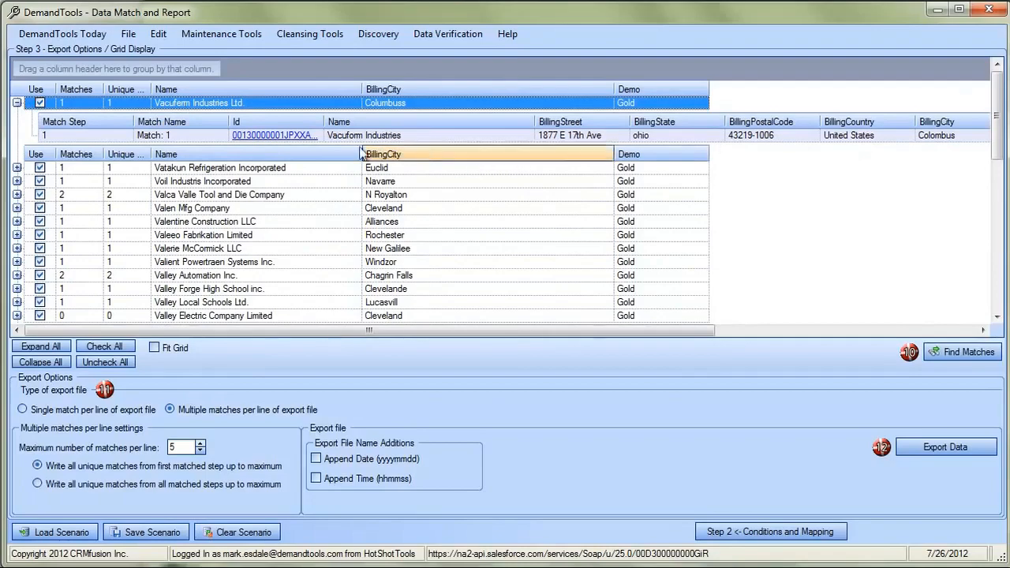
click(289, 137)
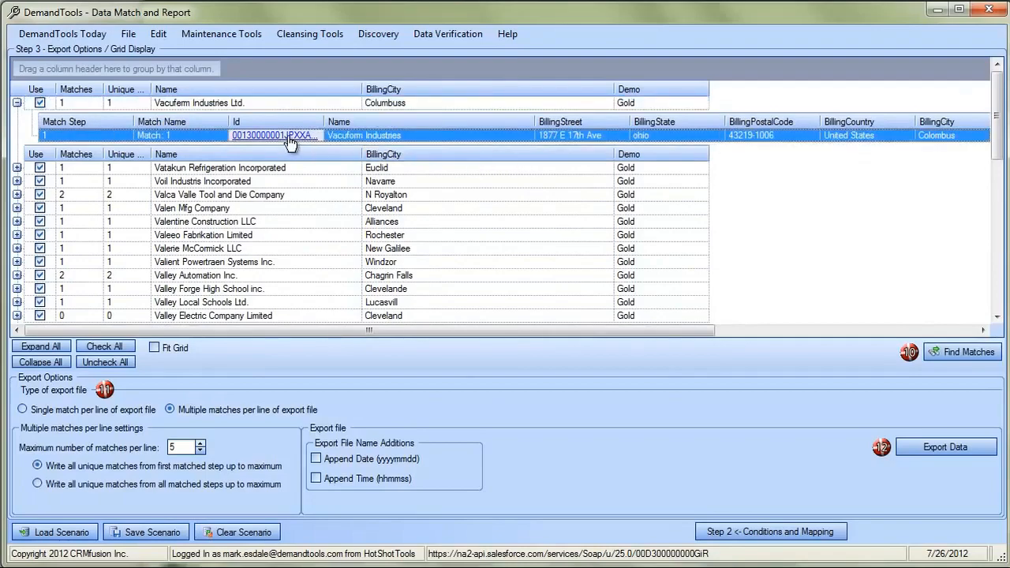
click(288, 136)
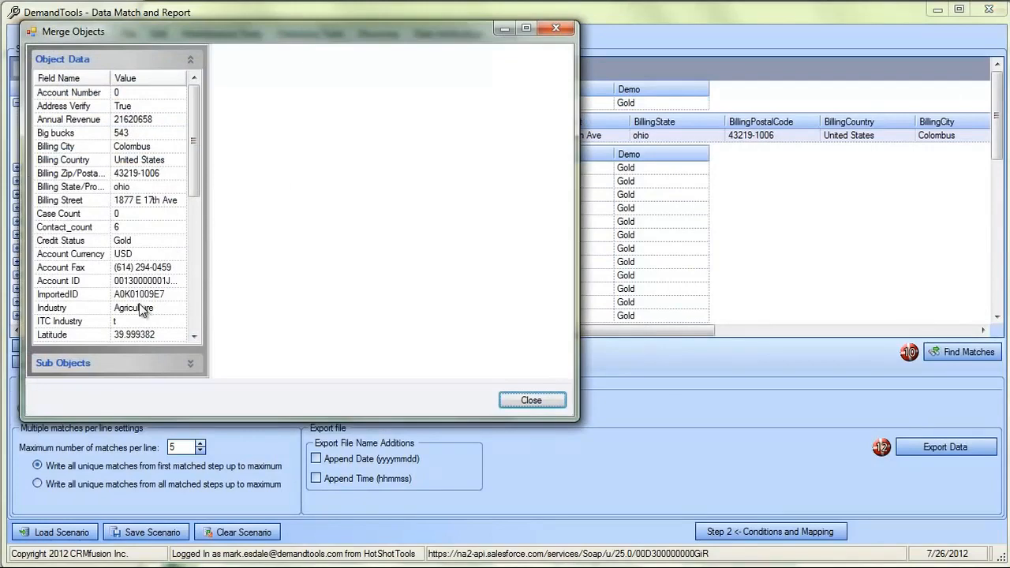
drag(577, 424, 888, 542)
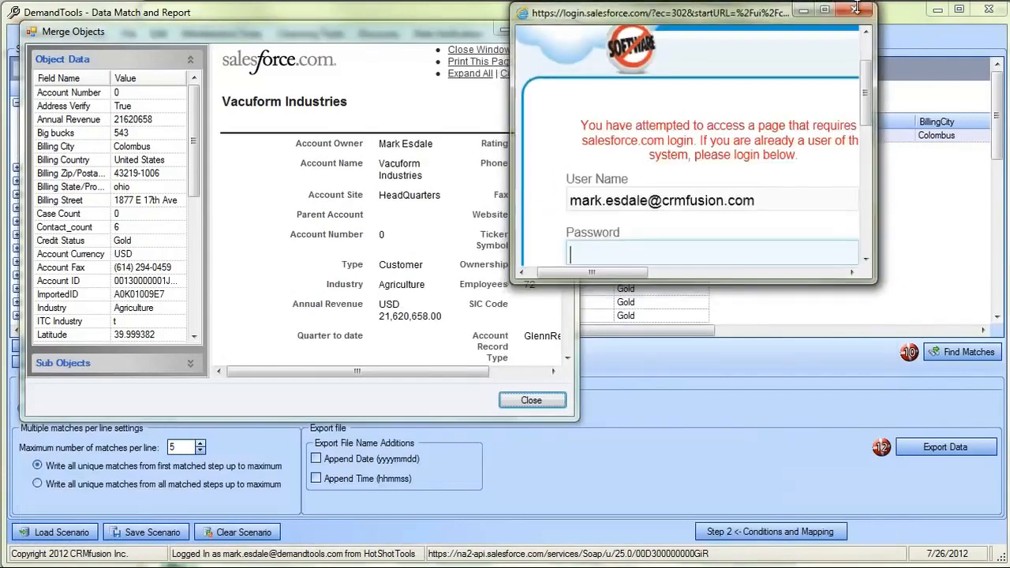
click(856, 9)
click(189, 363)
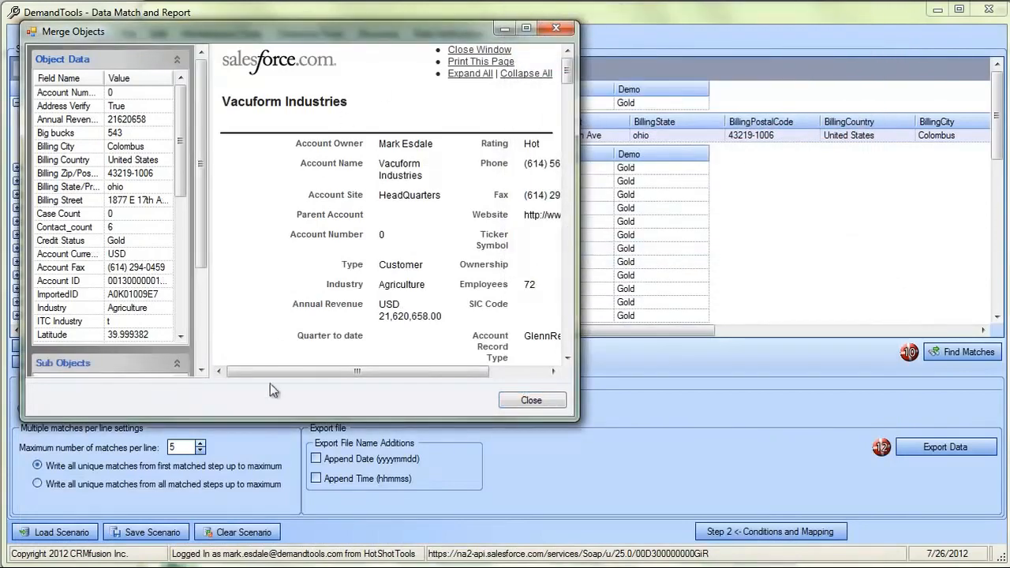
drag(579, 420, 864, 567)
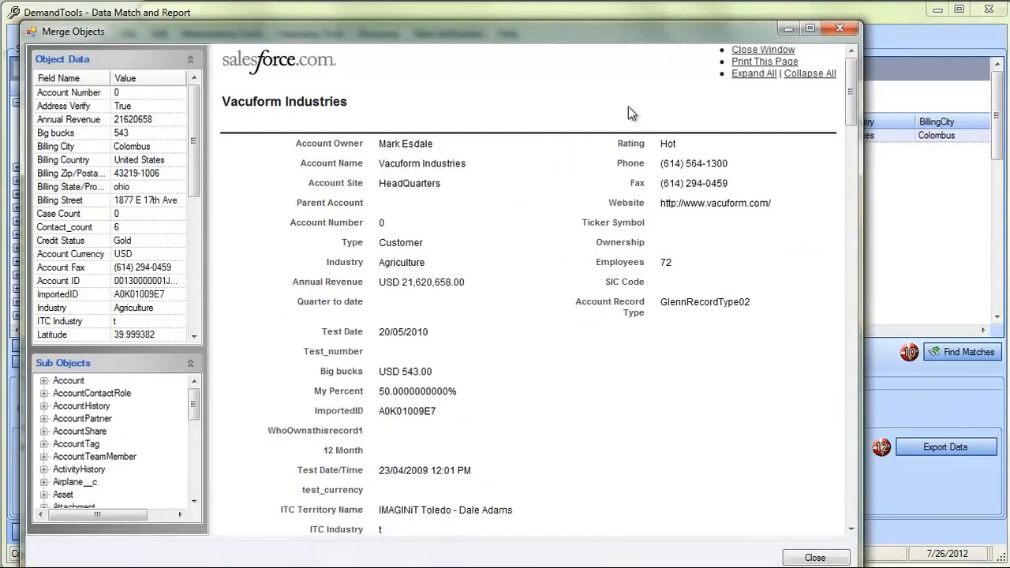
click(841, 30)
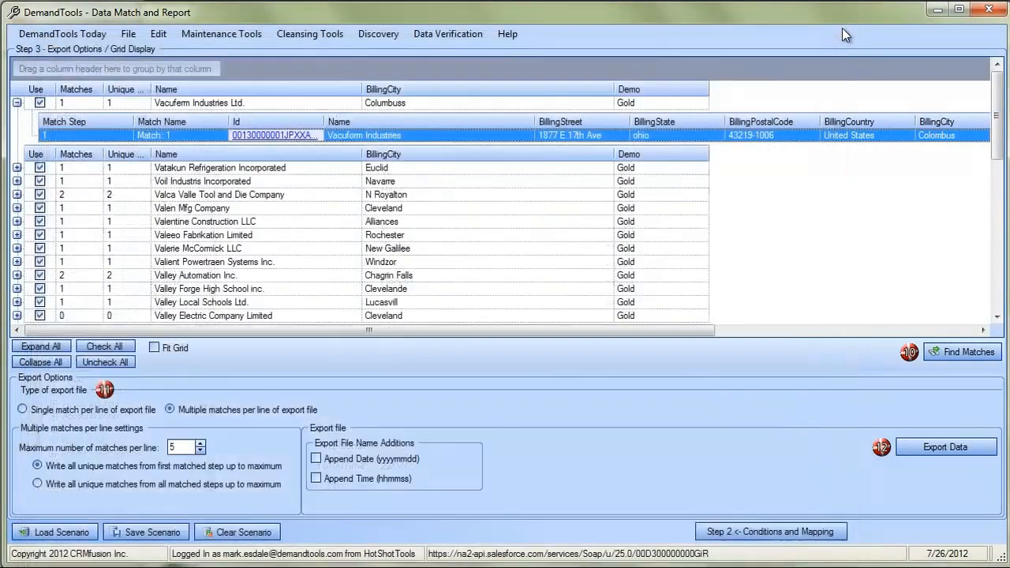
Expand the Vatakun Refrigeration Incorporated and Value Stores Inc rows to inspect their matches.
click(17, 169)
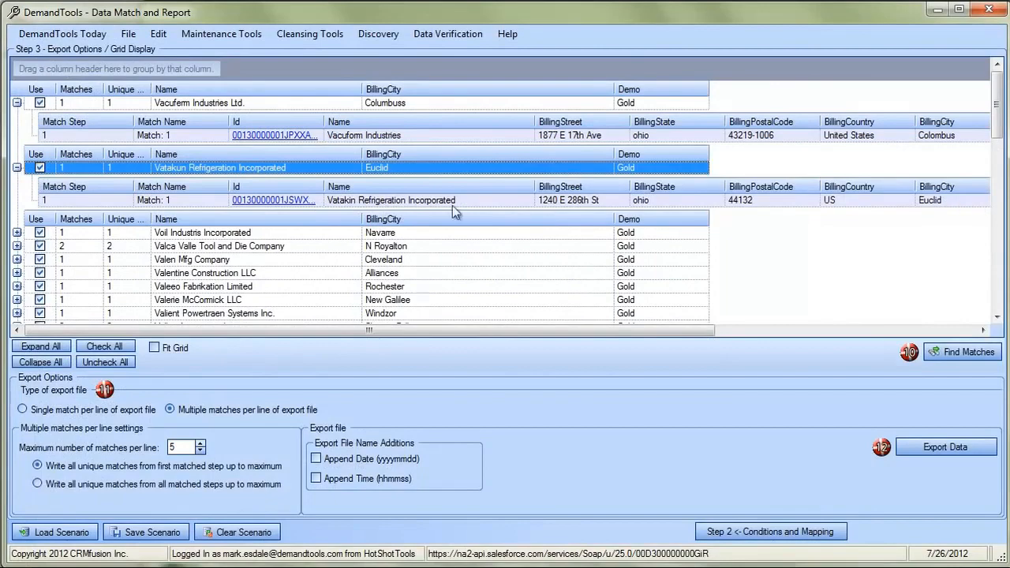
scroll(182, 285, down, 5)
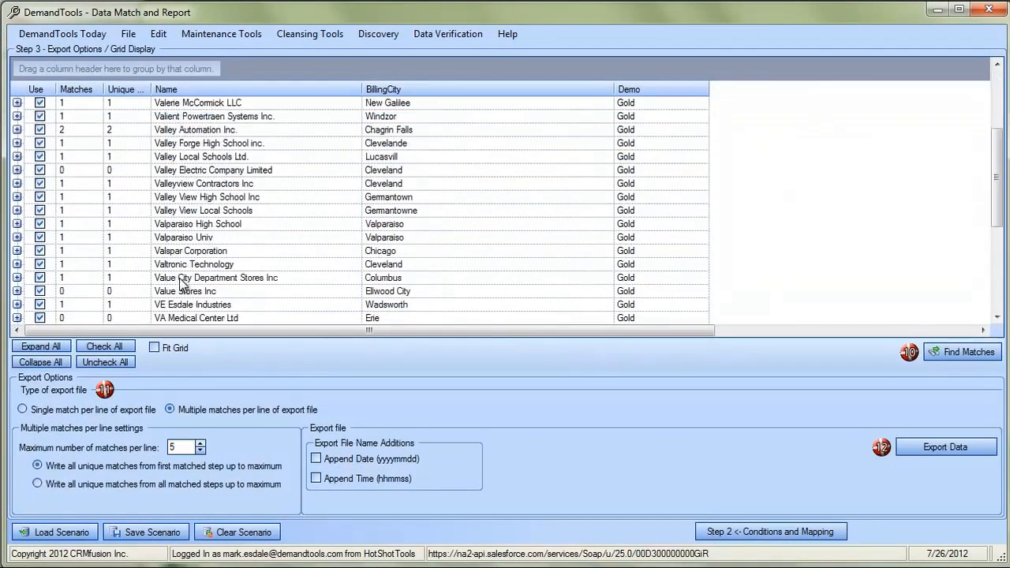
click(188, 292)
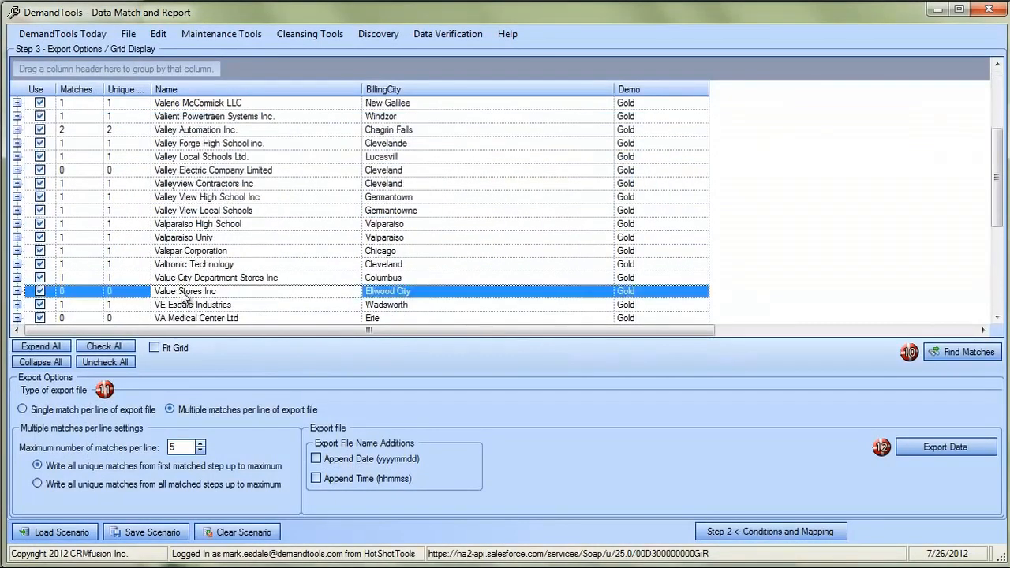
click(16, 291)
Export the results with a single match per line to an Excel worksheet named findidresults.
click(113, 410)
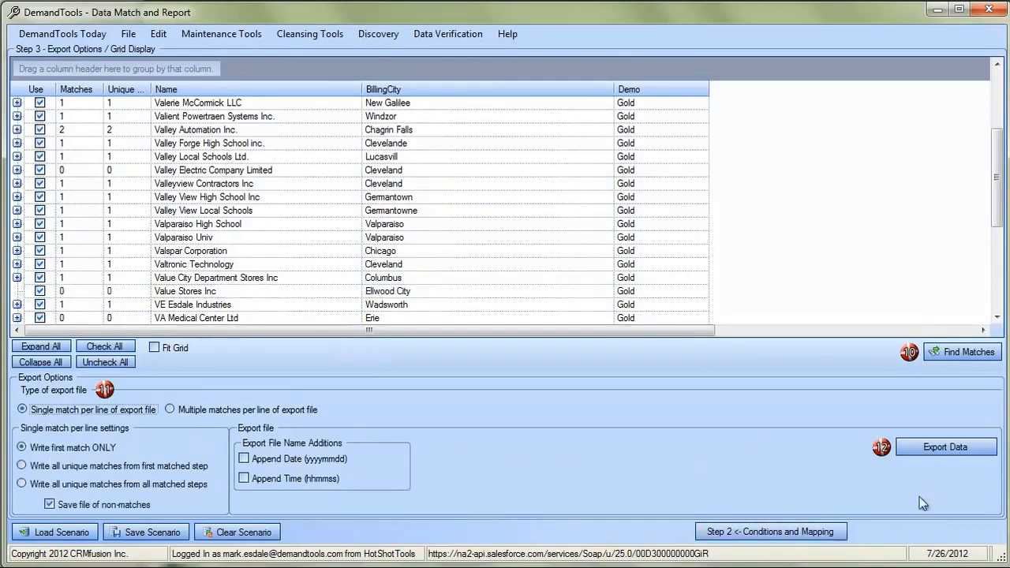
click(947, 447)
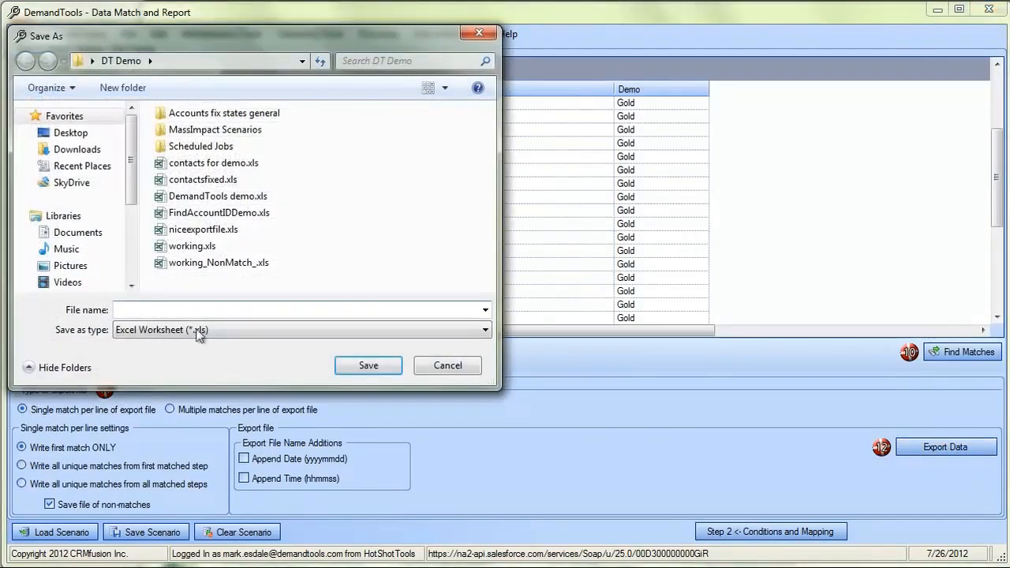
text(f)
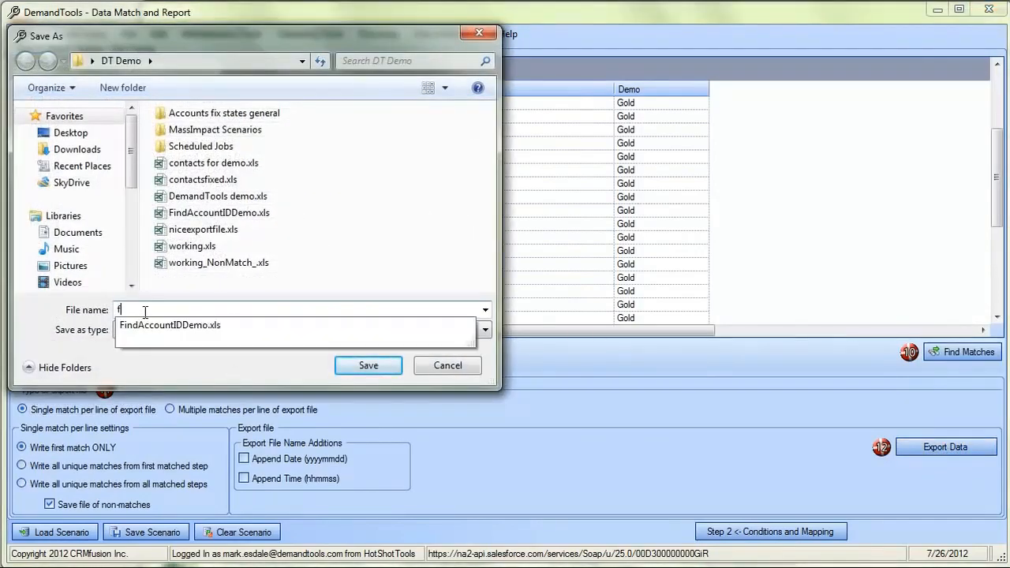
text(indidresul)
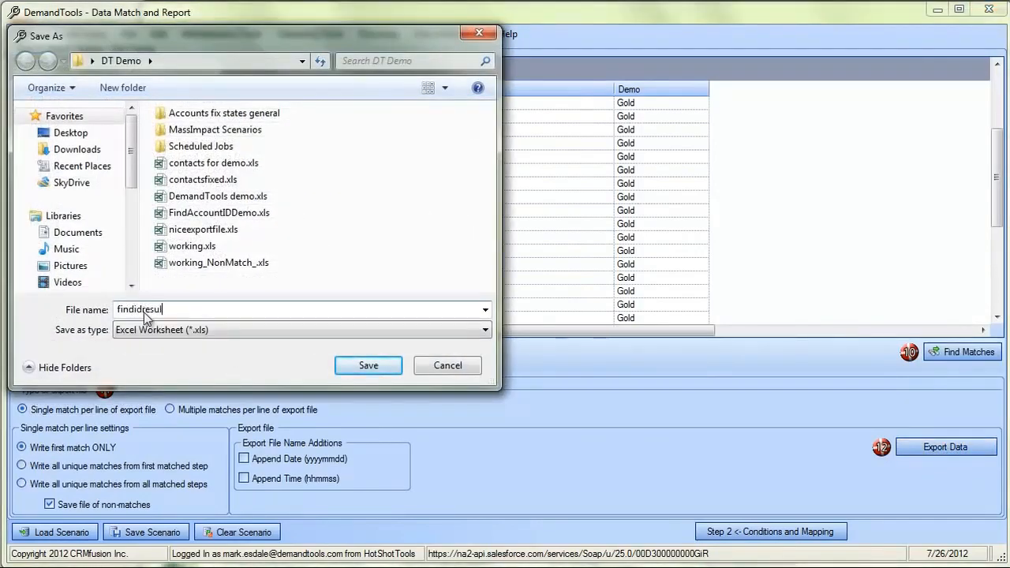
text(ts)
click(362, 359)
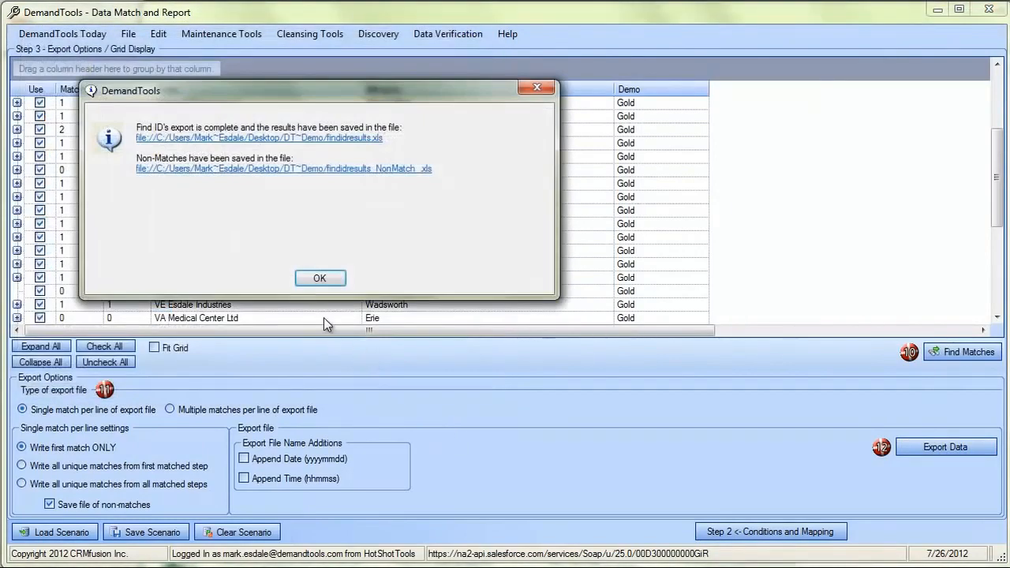
Open the exported findidresults.xls in Excel and examine the original input columns alongside the appended match columns.
click(296, 141)
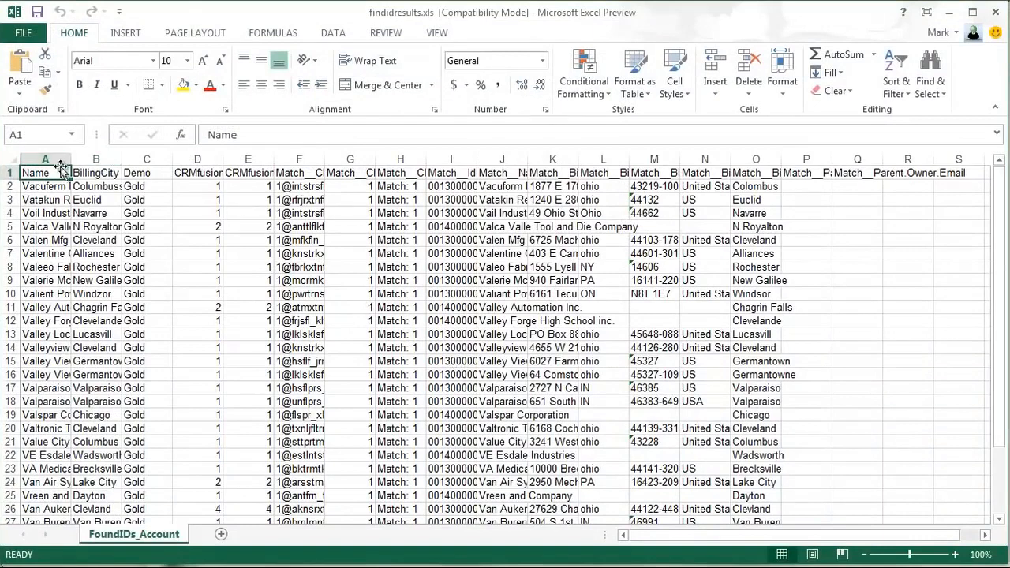
drag(47, 158, 150, 158)
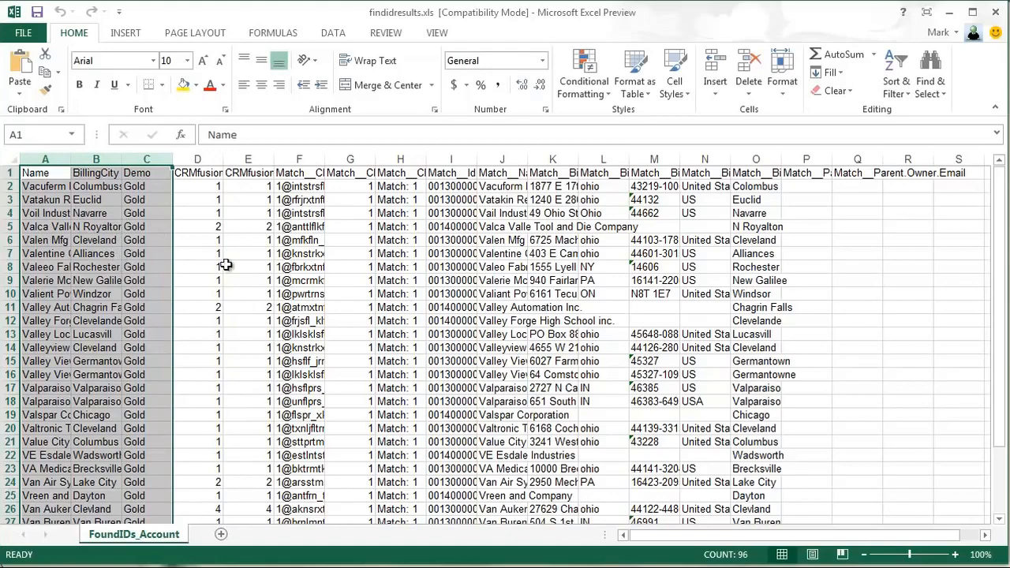
drag(194, 228, 886, 422)
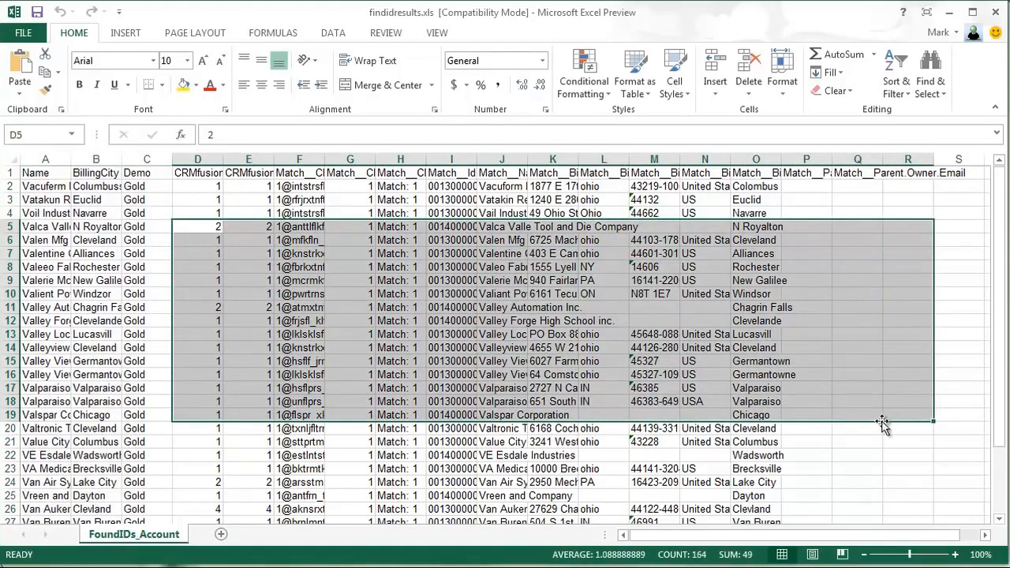
click(857, 455)
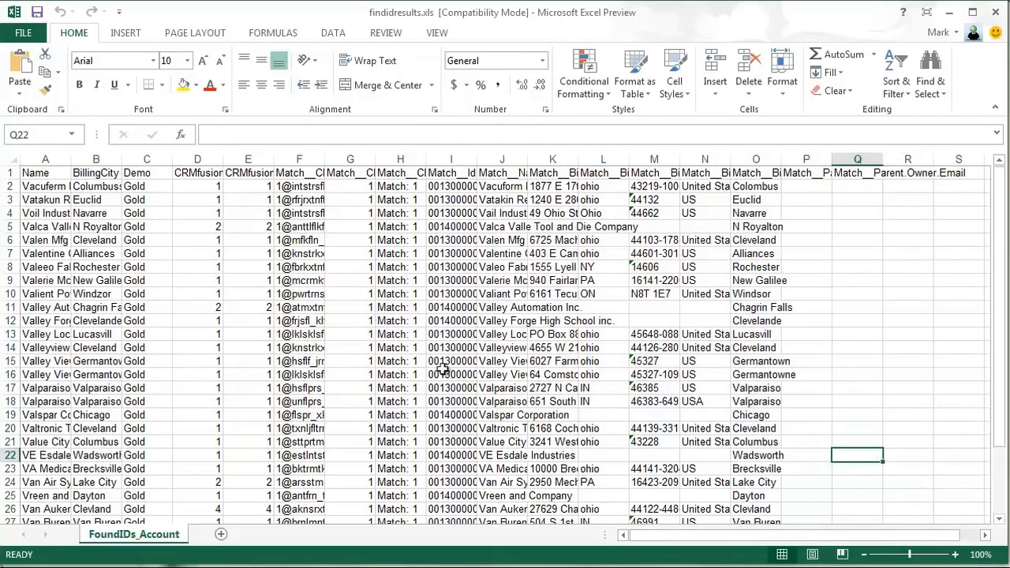
scroll(446, 371, down, 4)
scroll(442, 375, up, 2)
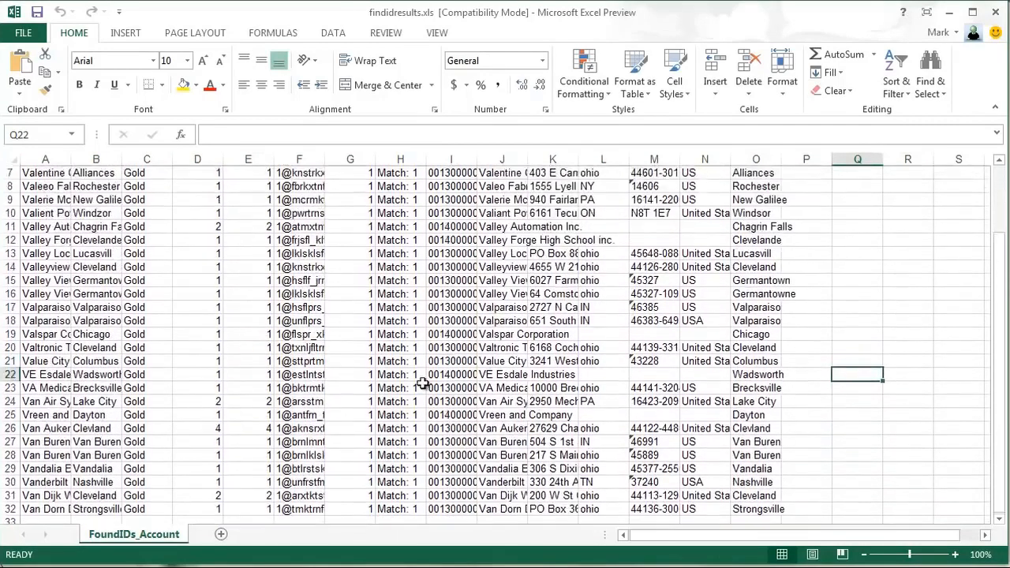
scroll(184, 449, down, 2)
scroll(402, 426, up, 3)
scroll(402, 428, down, 2)
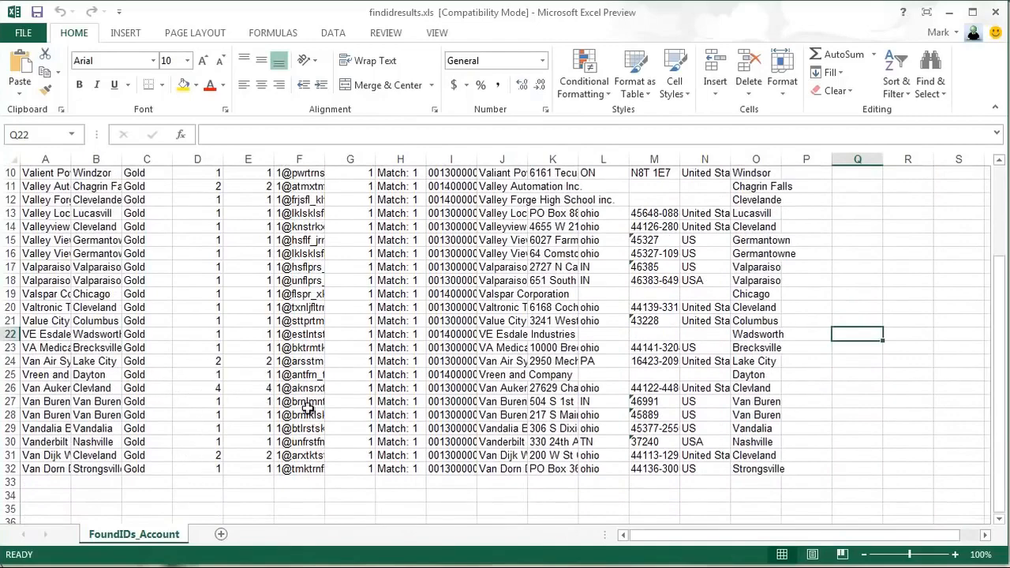
scroll(345, 410, up, 3)
scroll(41, 311, down, 1)
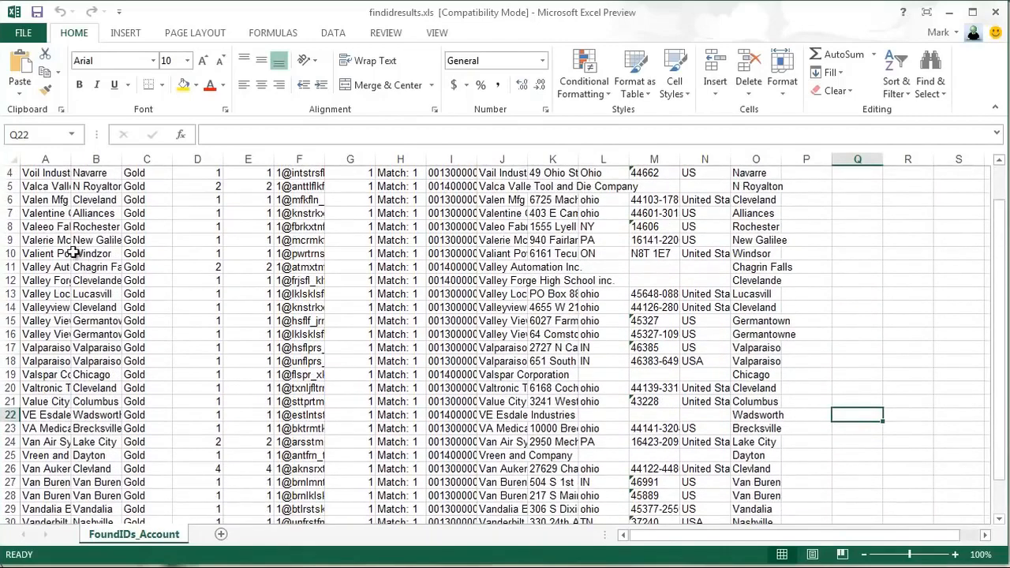
Widen the matched account ID column in the exported sheet and compare the IDs with the Demo values.
drag(79, 254, 162, 286)
click(408, 253)
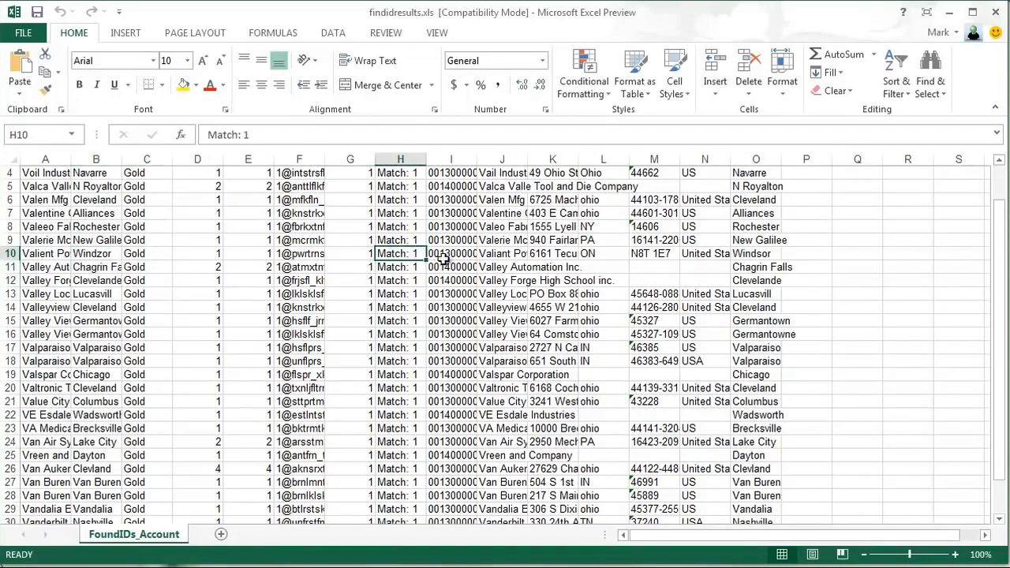
click(448, 267)
drag(473, 159, 628, 159)
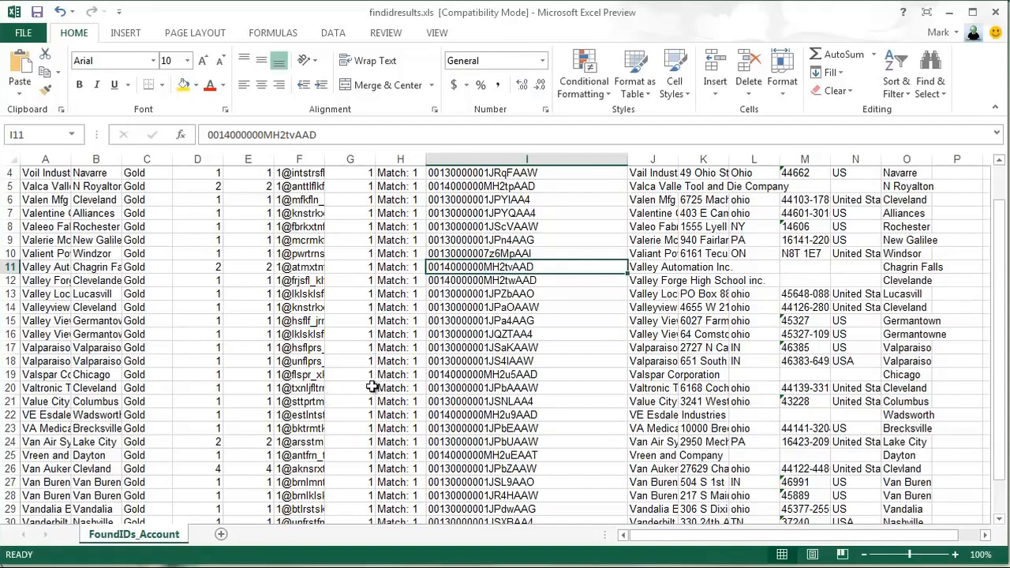
drag(487, 187, 490, 502)
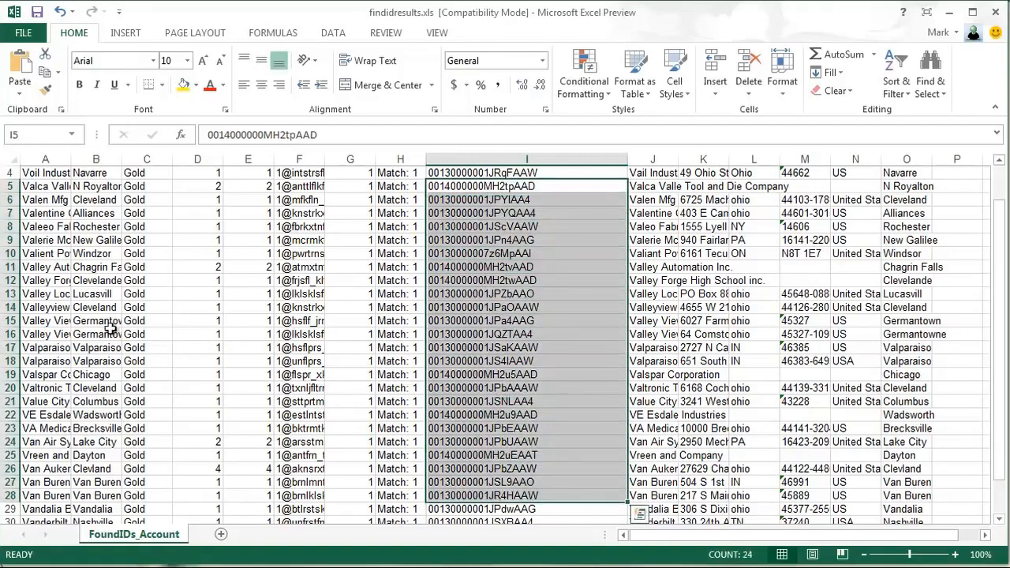
drag(150, 189, 162, 509)
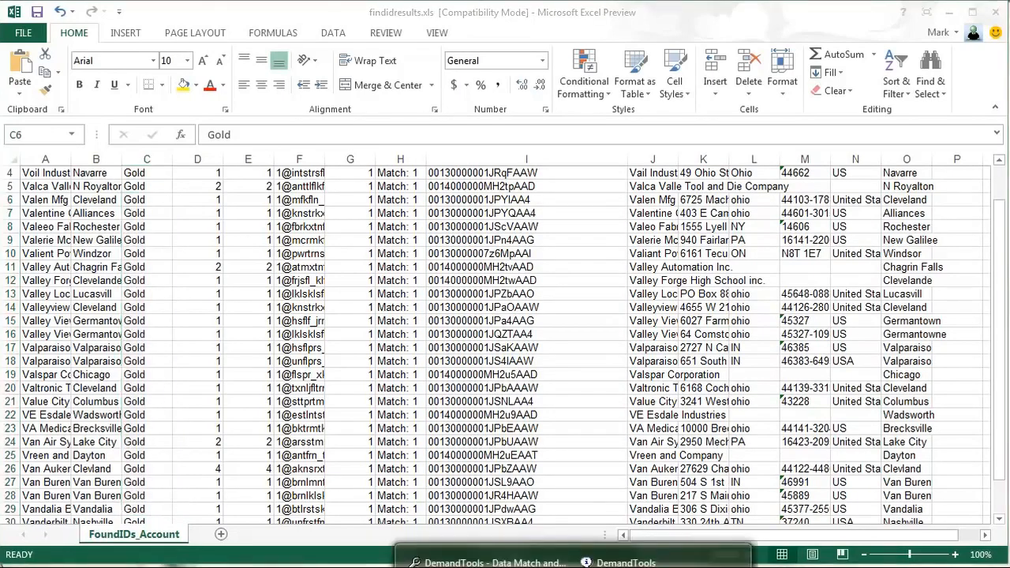
Switch to DemandTools, open the exported findidresults_NonMatch_.xls from the completion message, and widen its Name column.
click(552, 561)
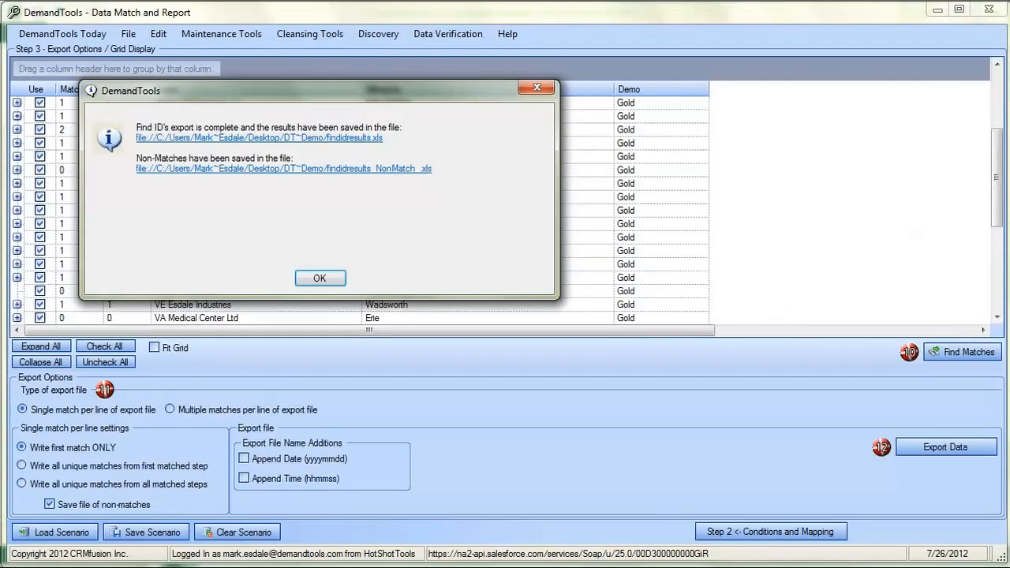
click(236, 169)
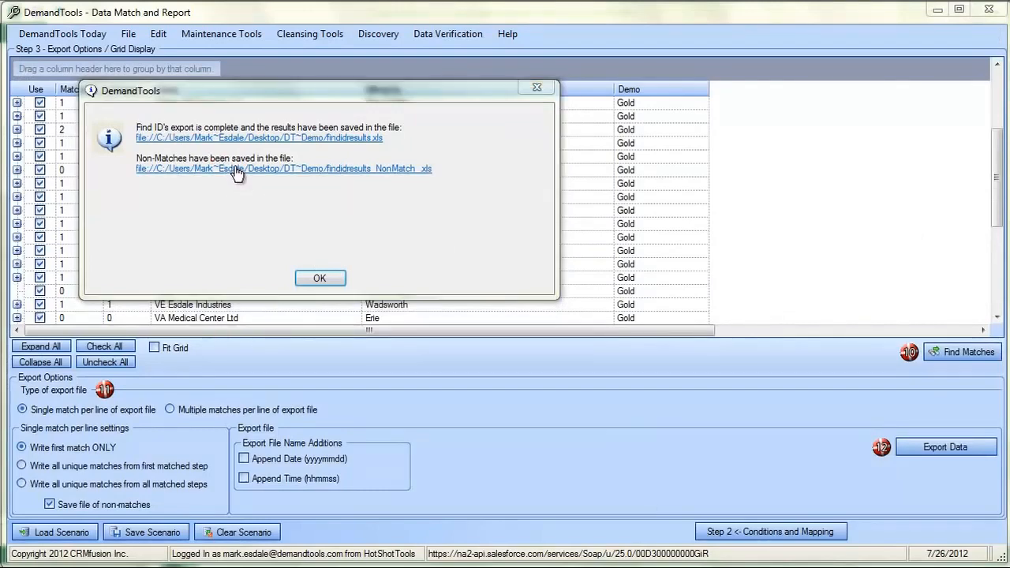
click(114, 284)
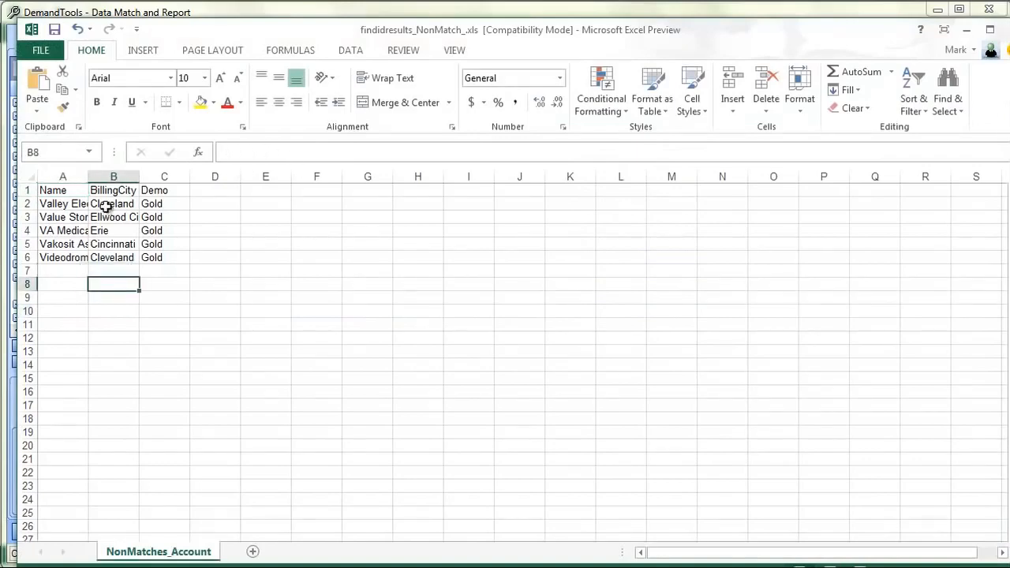
drag(88, 176, 223, 176)
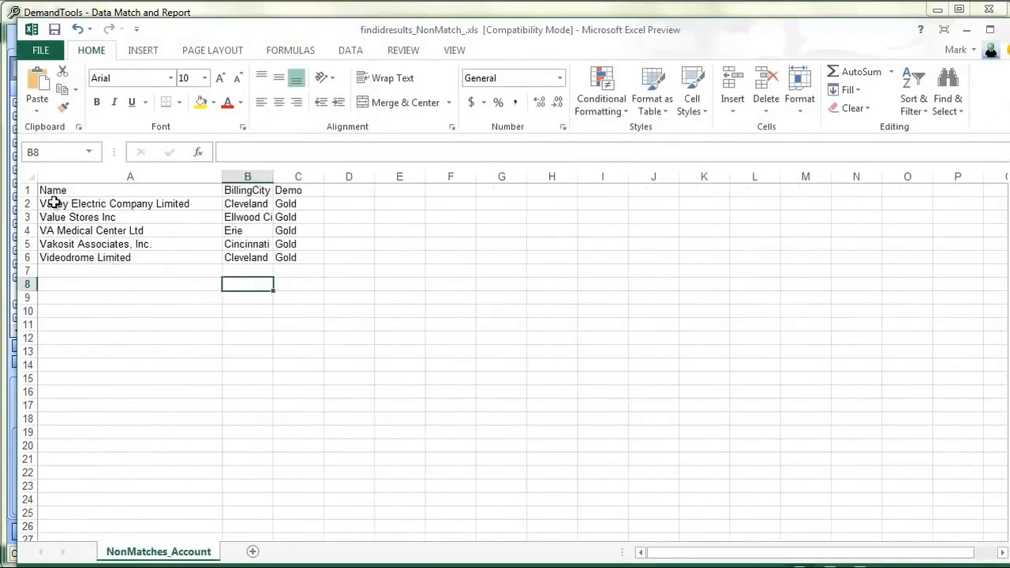
Review the Name, BillingCity and Demo values of the unmatched rows and the empty area around them.
drag(52, 203, 322, 259)
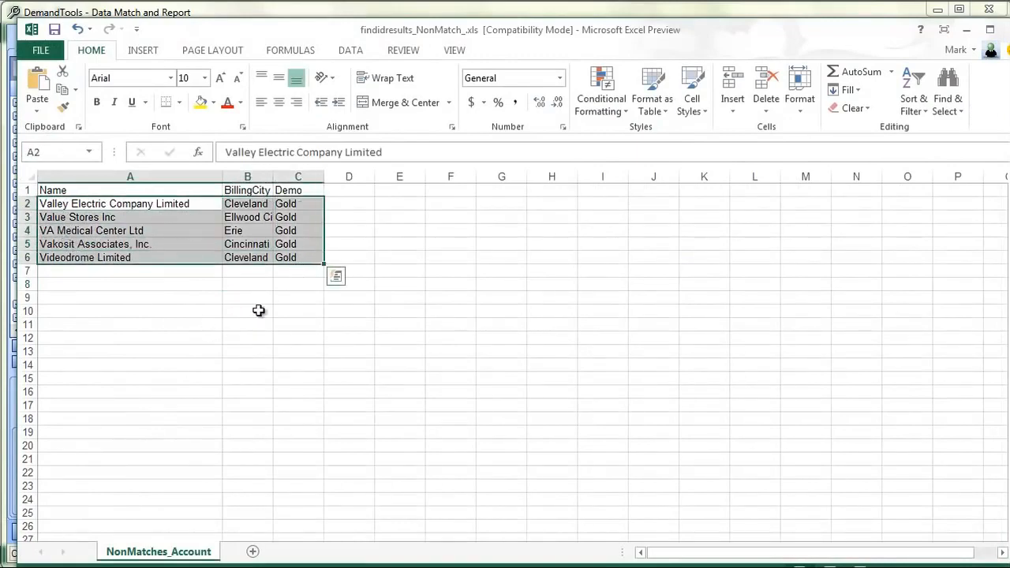
drag(360, 200, 1003, 432)
click(317, 446)
drag(318, 486, 1, 372)
click(123, 286)
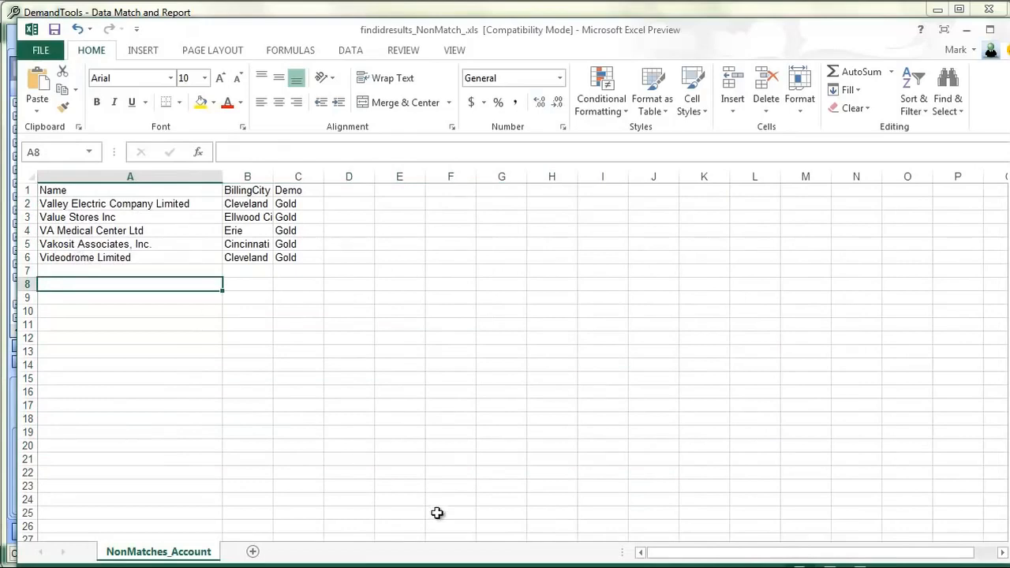
Switch back to DemandTools and dismiss the export completion message.
click(574, 567)
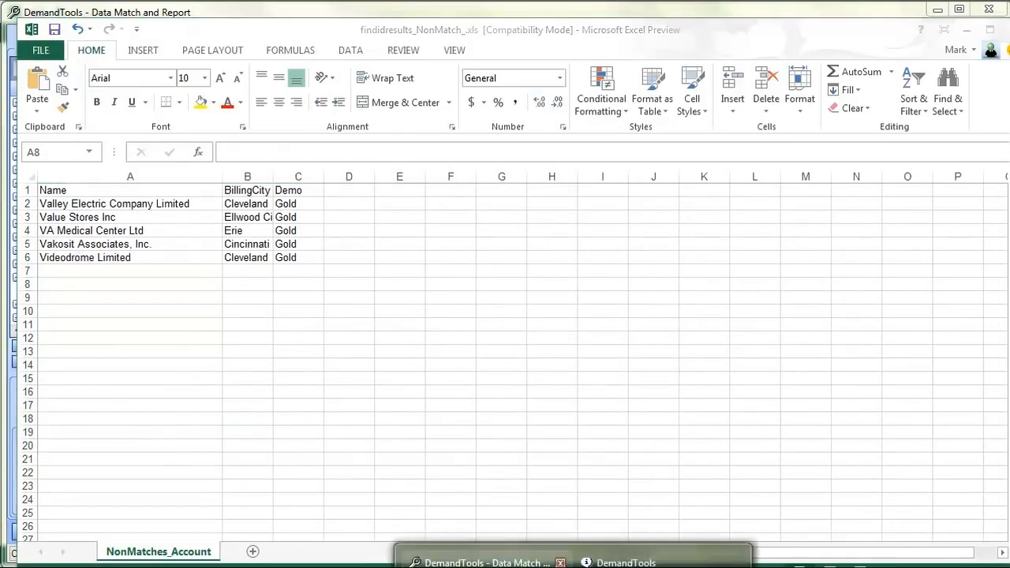
click(482, 563)
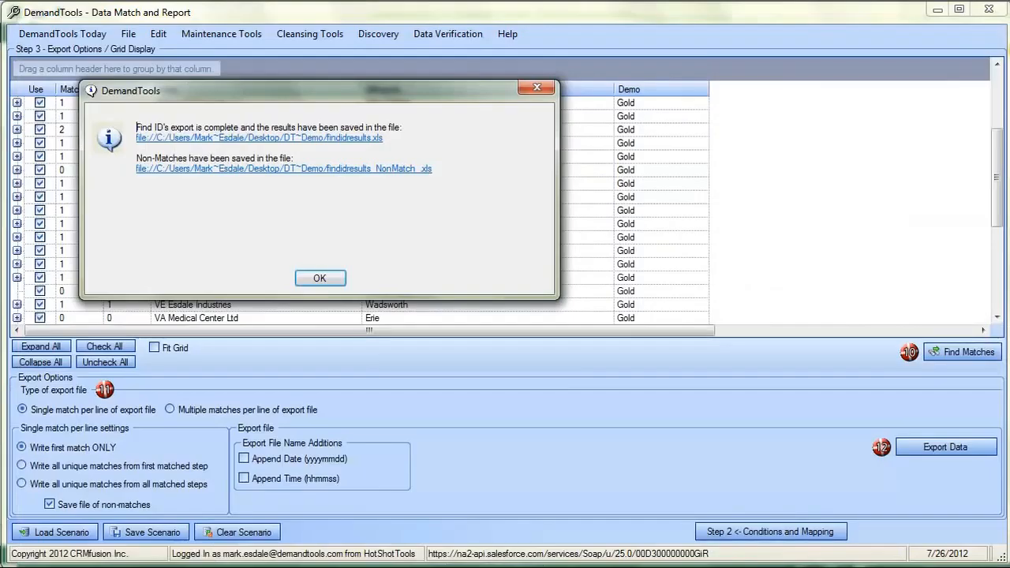
click(319, 280)
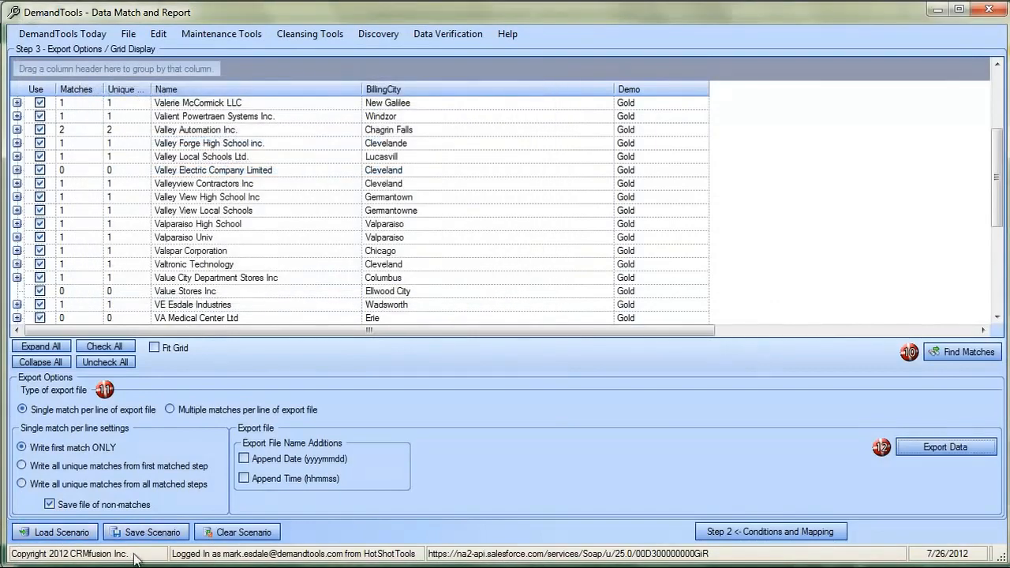